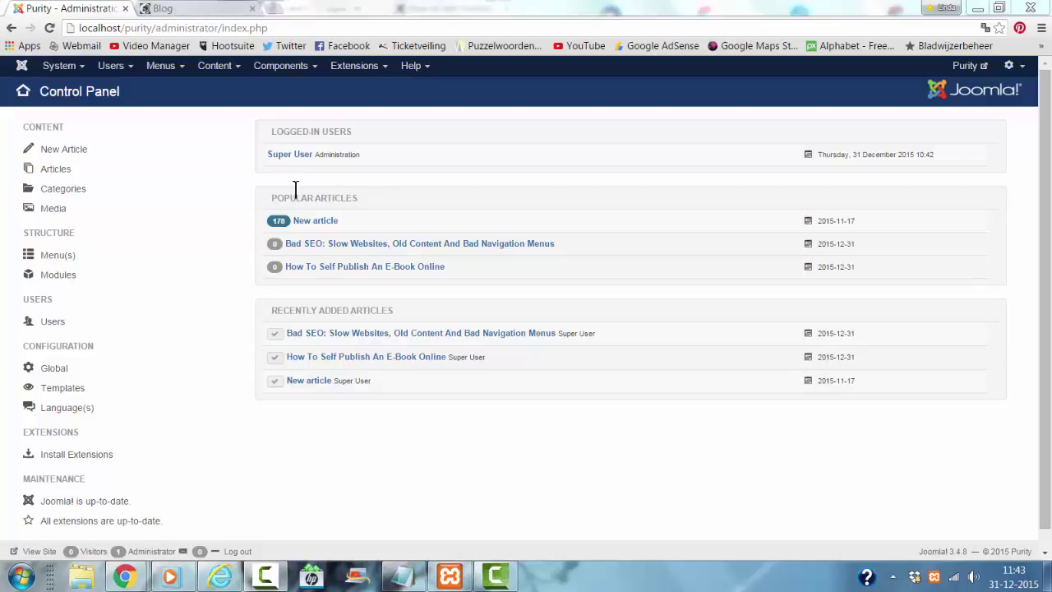
- Open the Content menu from the Control Panel to reach the category options
click(219, 69)
mouse_move(226, 105)
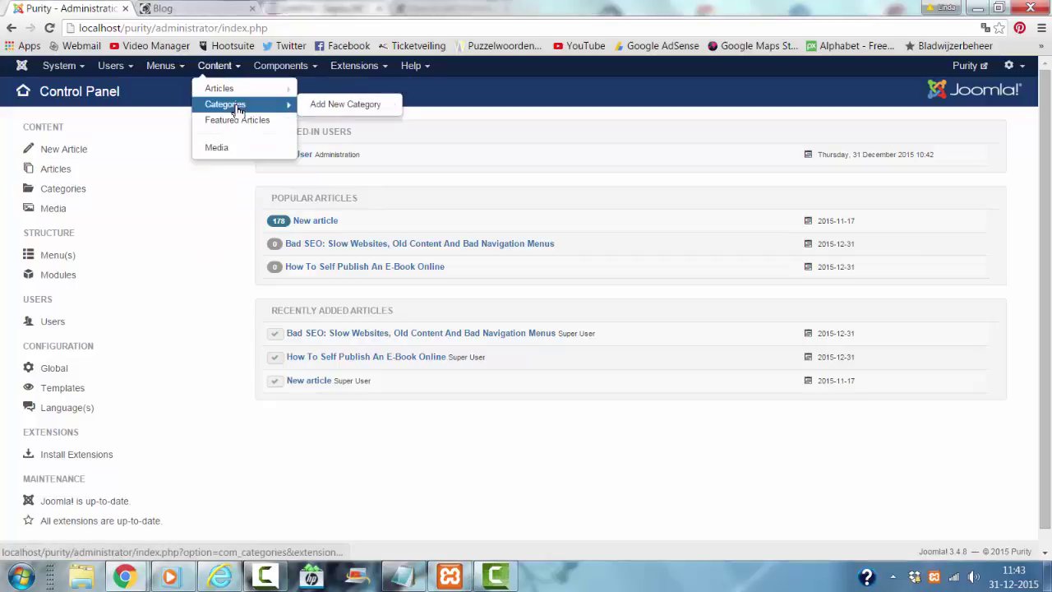
- Add a new article category titled 'Test' and save and close it
click(313, 105)
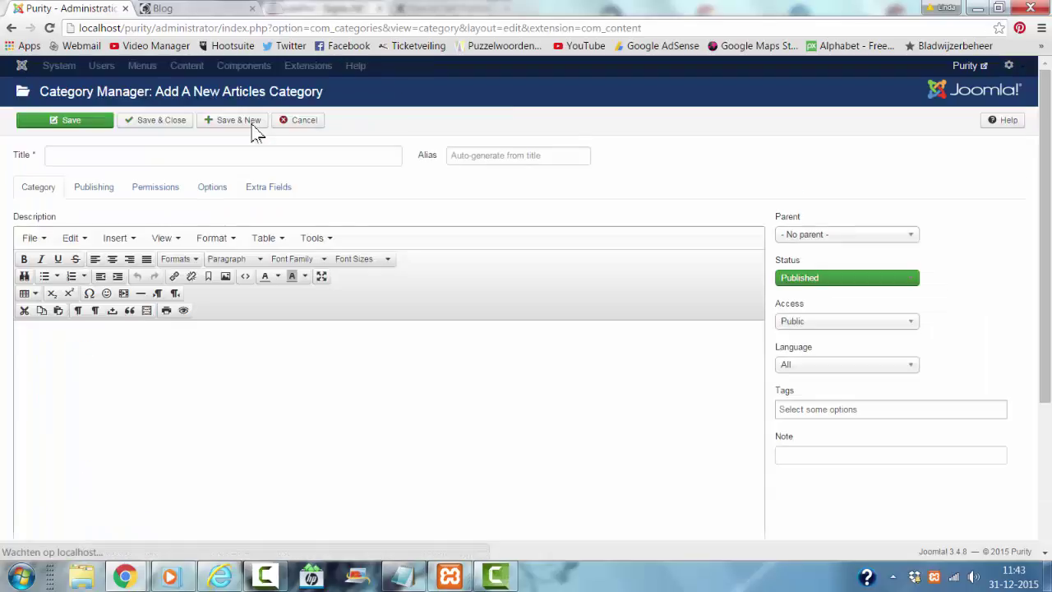
click(70, 157)
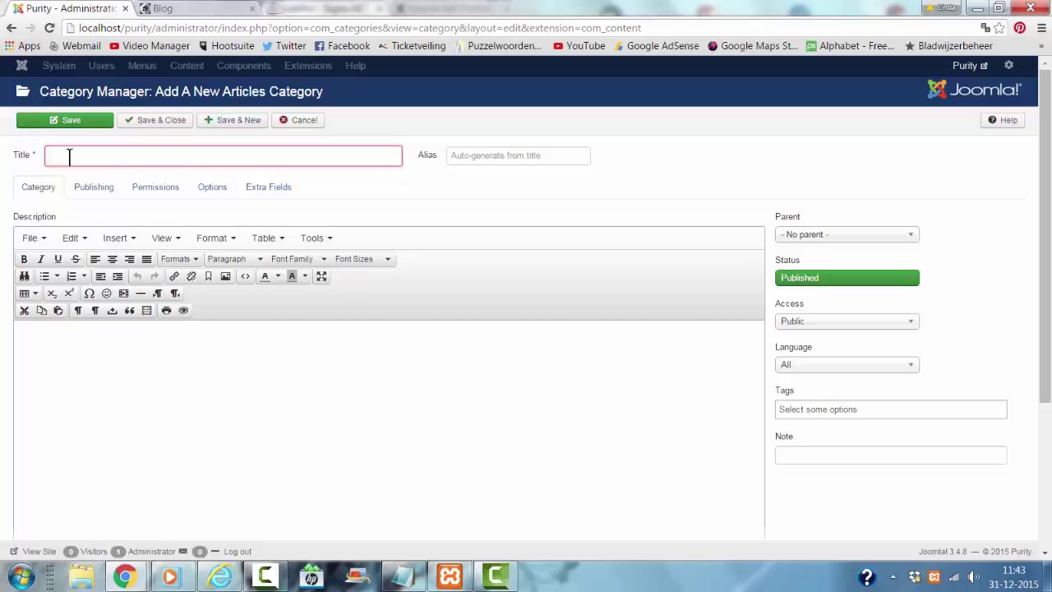
text(Test)
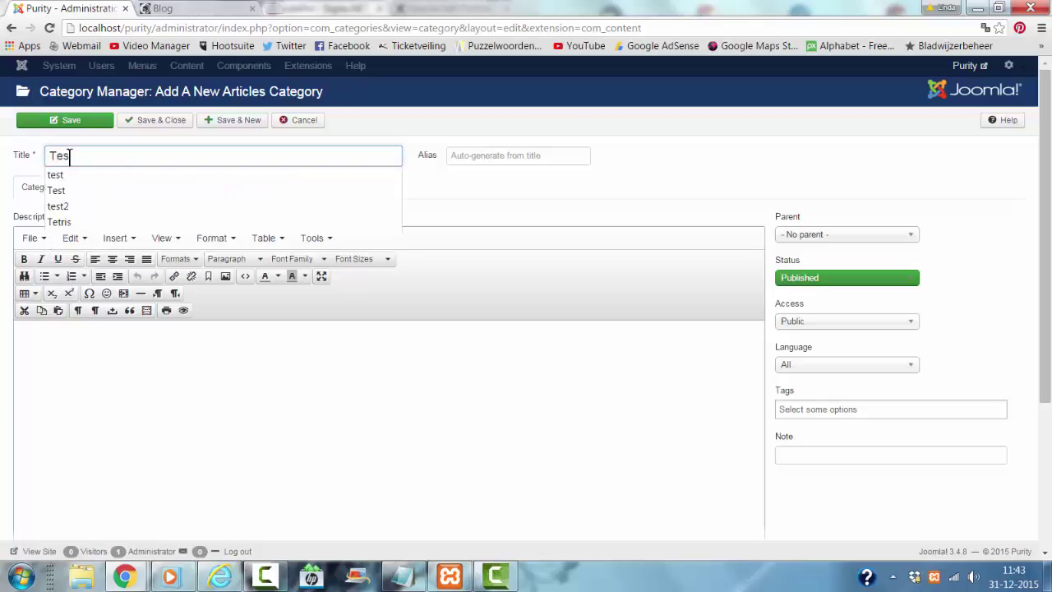
click(150, 121)
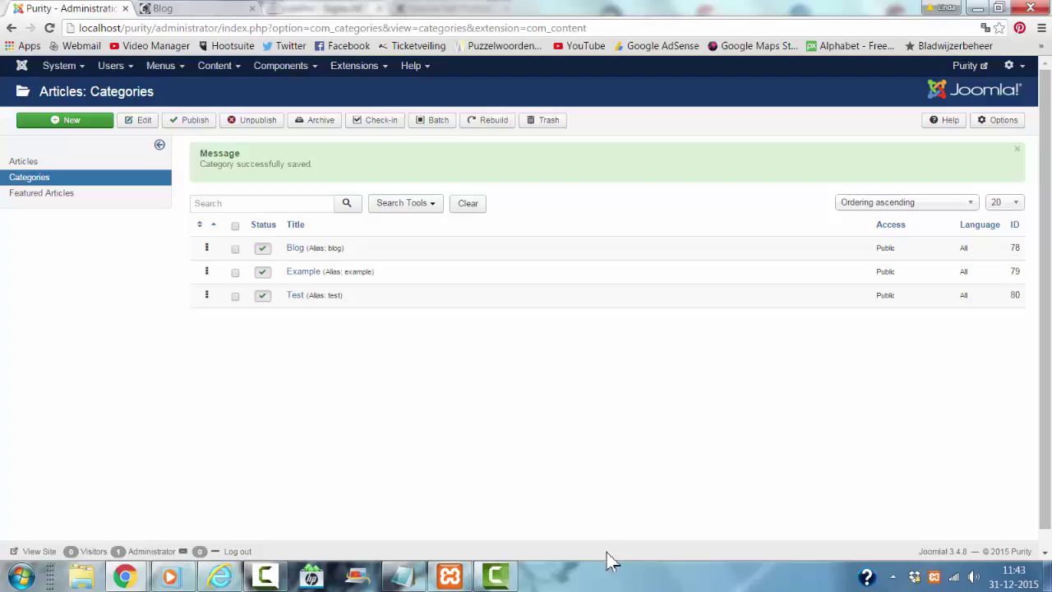
- Start a new Main Menu item titled 'Test'
click(167, 67)
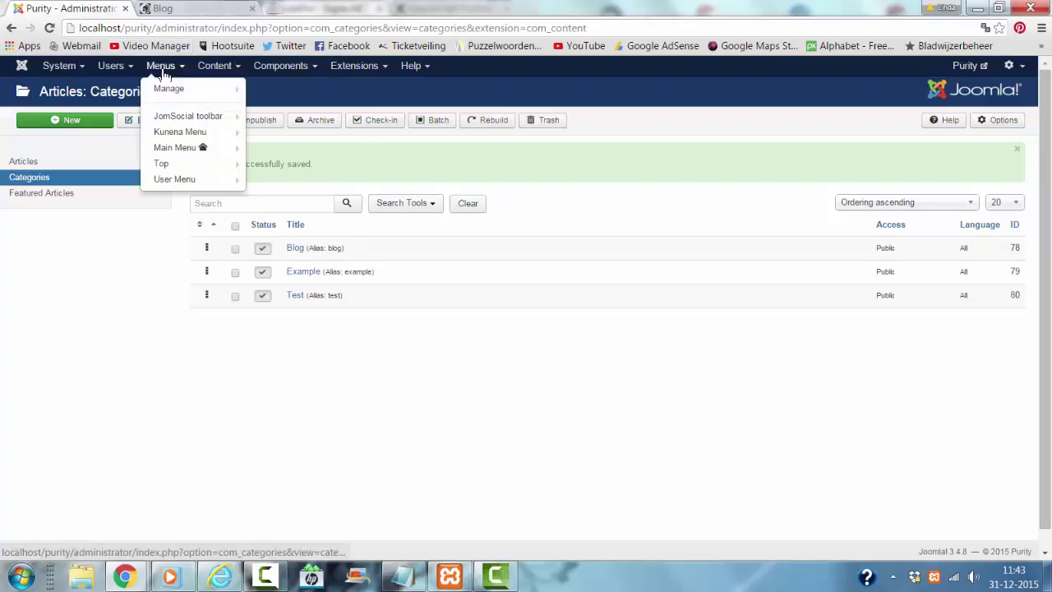
click(186, 157)
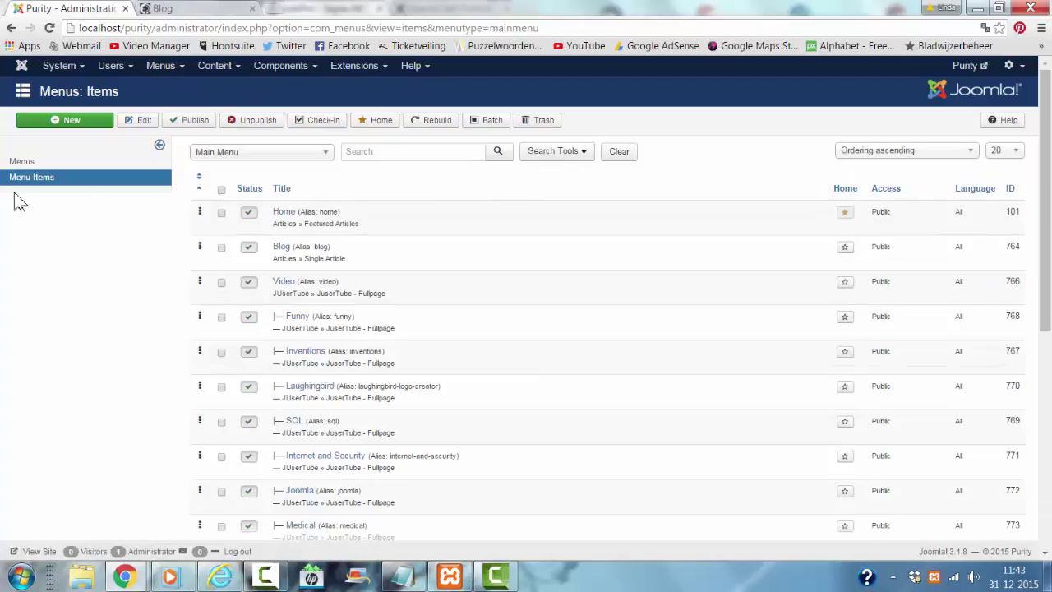
click(72, 121)
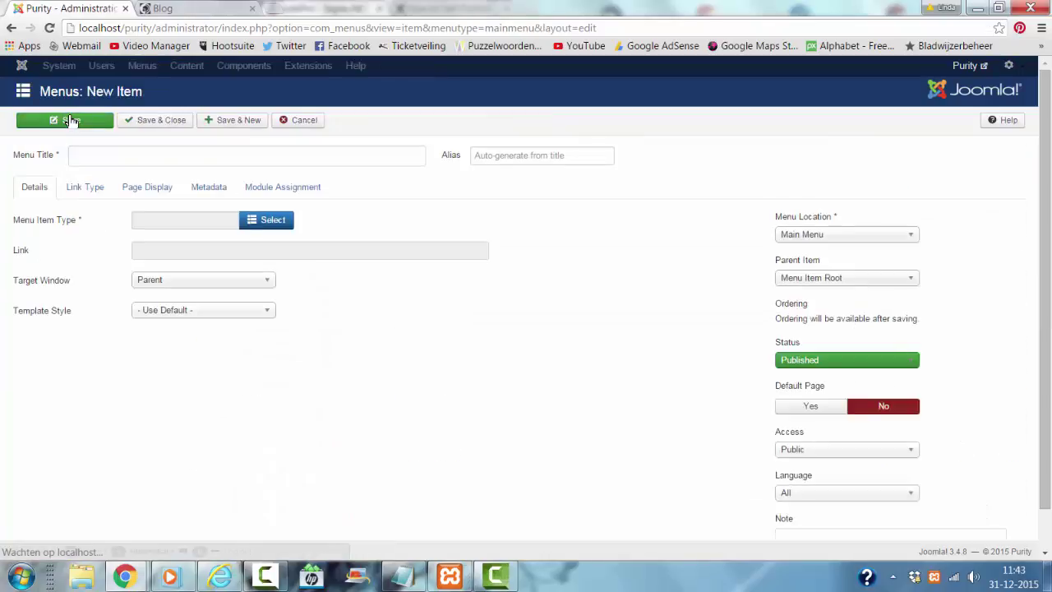
click(130, 155)
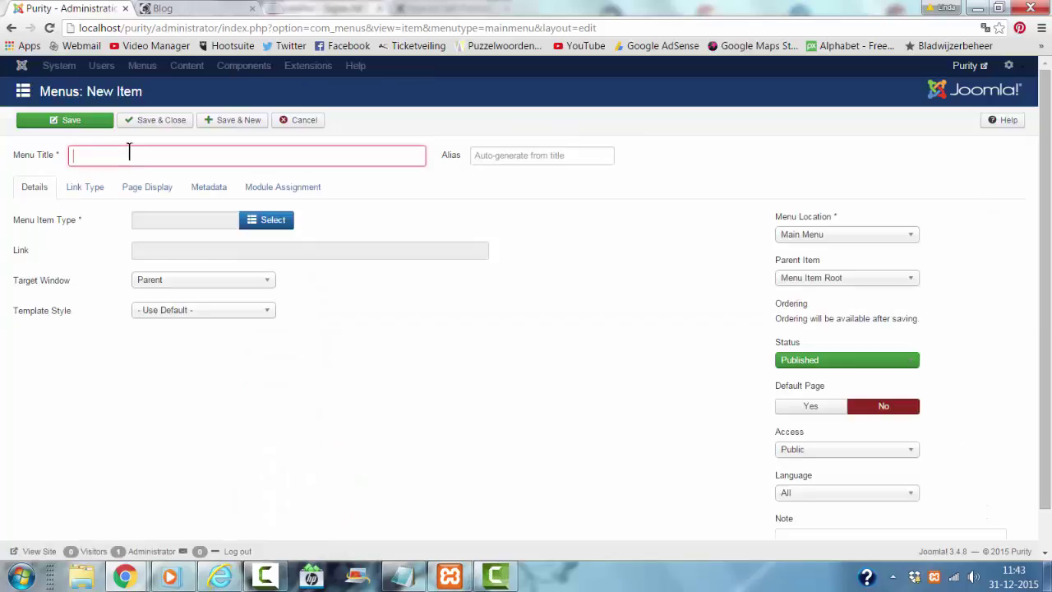
text(T)
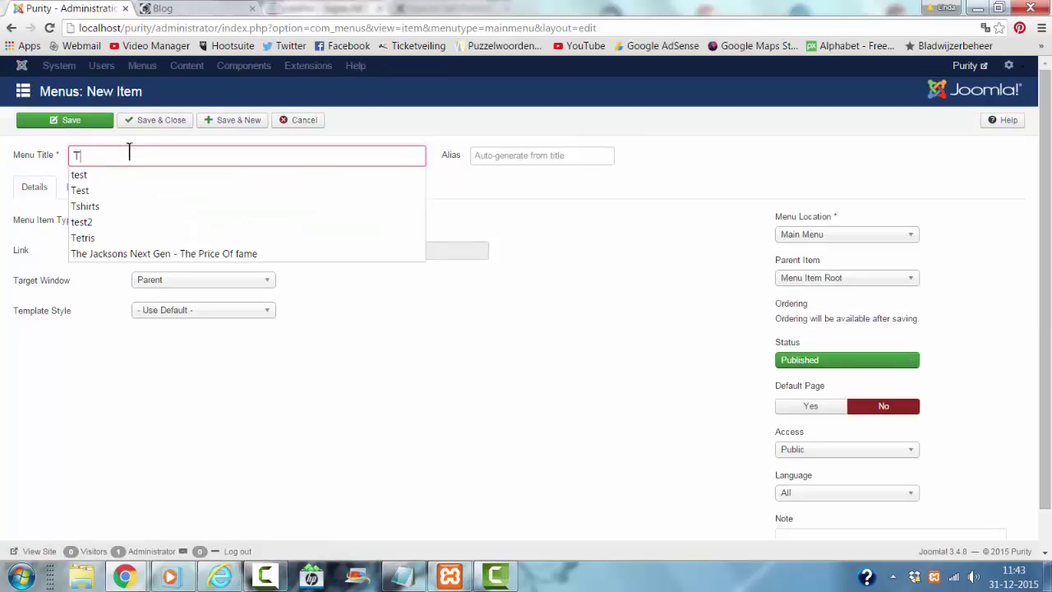
text(est)
scroll(270, 235, down, 1)
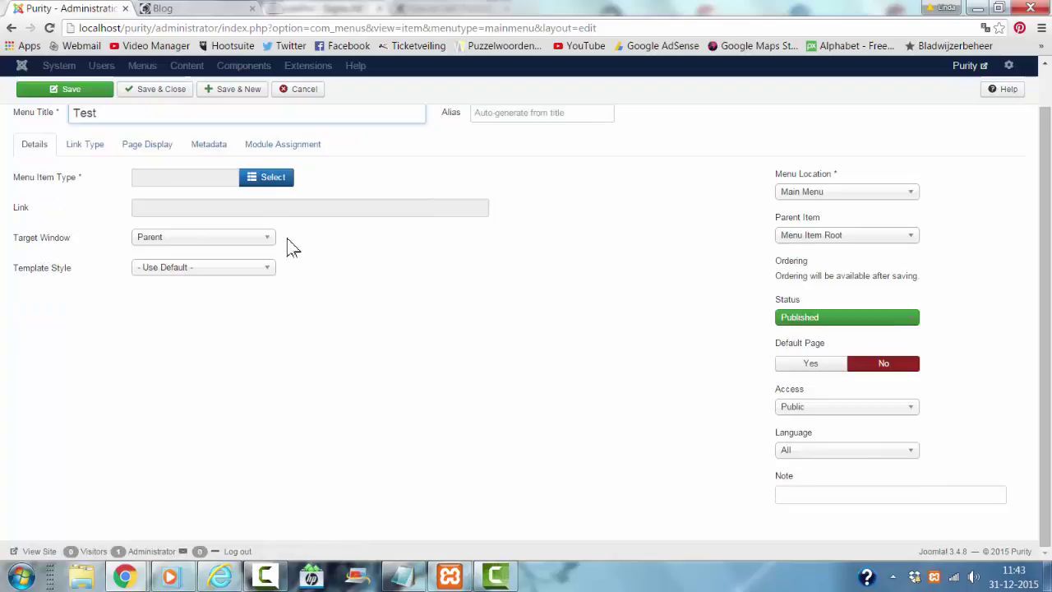
- Make the item an Articles > Category Blog of the Test category and save it
click(278, 178)
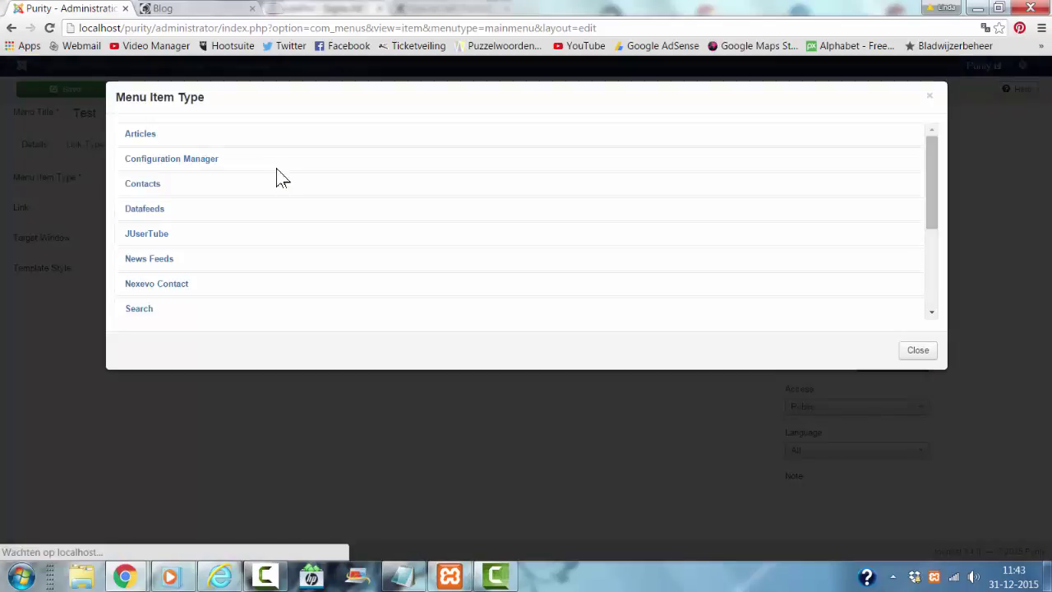
click(124, 133)
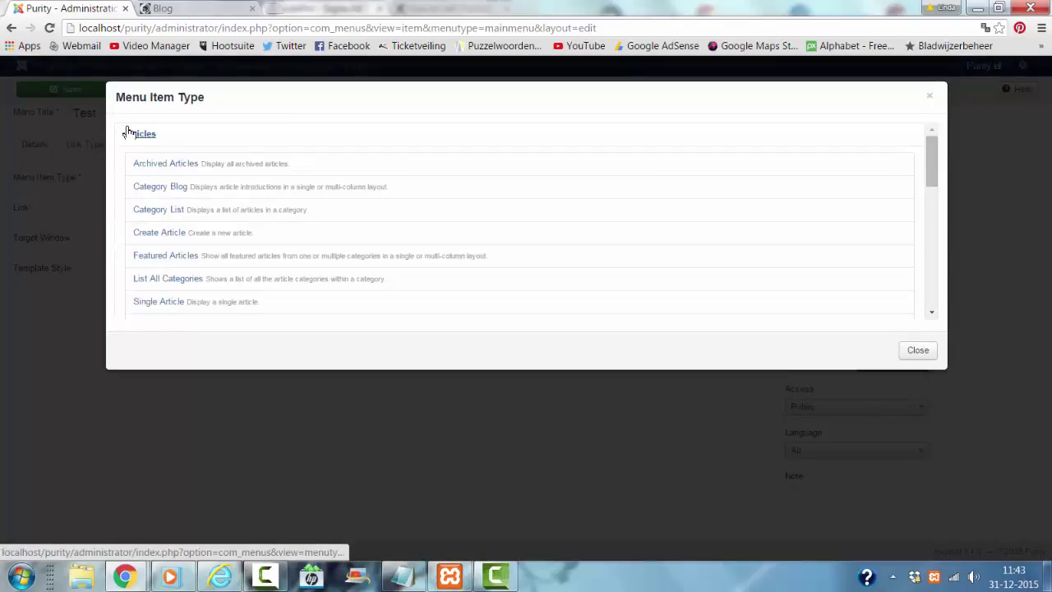
click(159, 188)
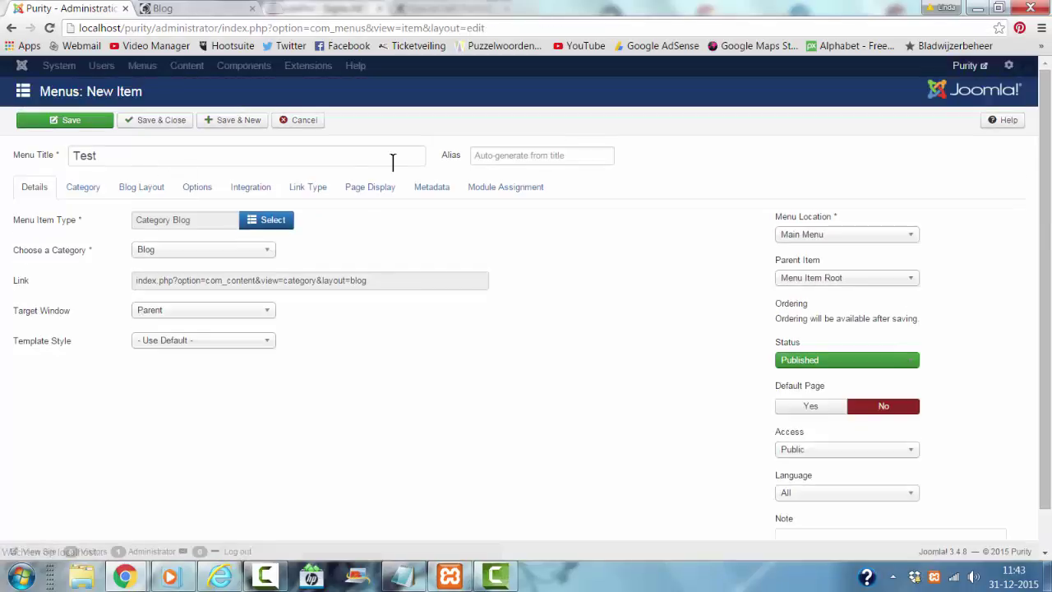
click(237, 252)
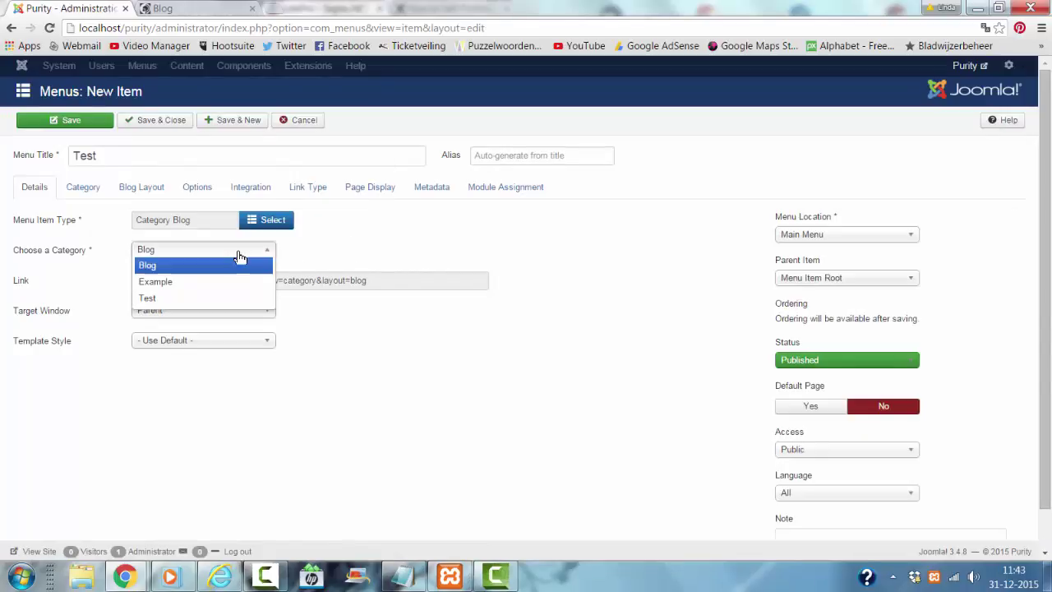
click(179, 300)
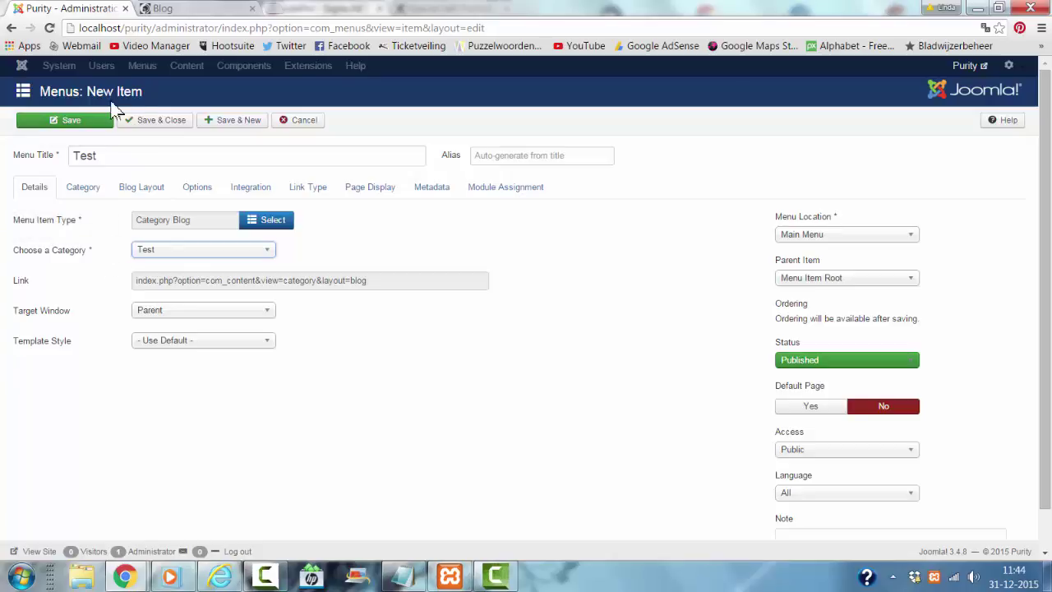
click(180, 120)
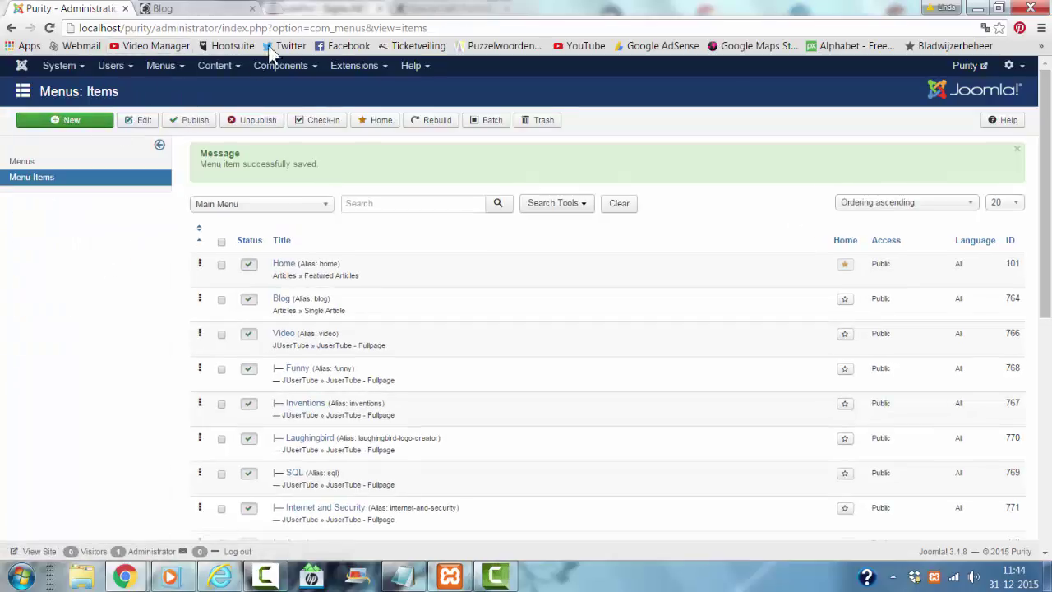
- Move the Bad SEO article into the Test category and save it
click(217, 70)
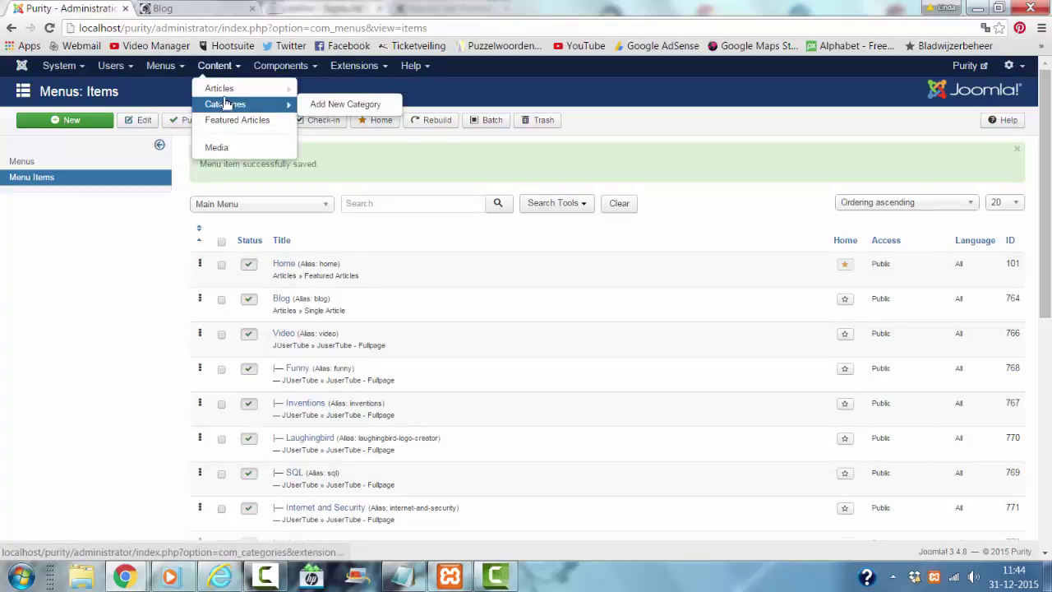
click(218, 88)
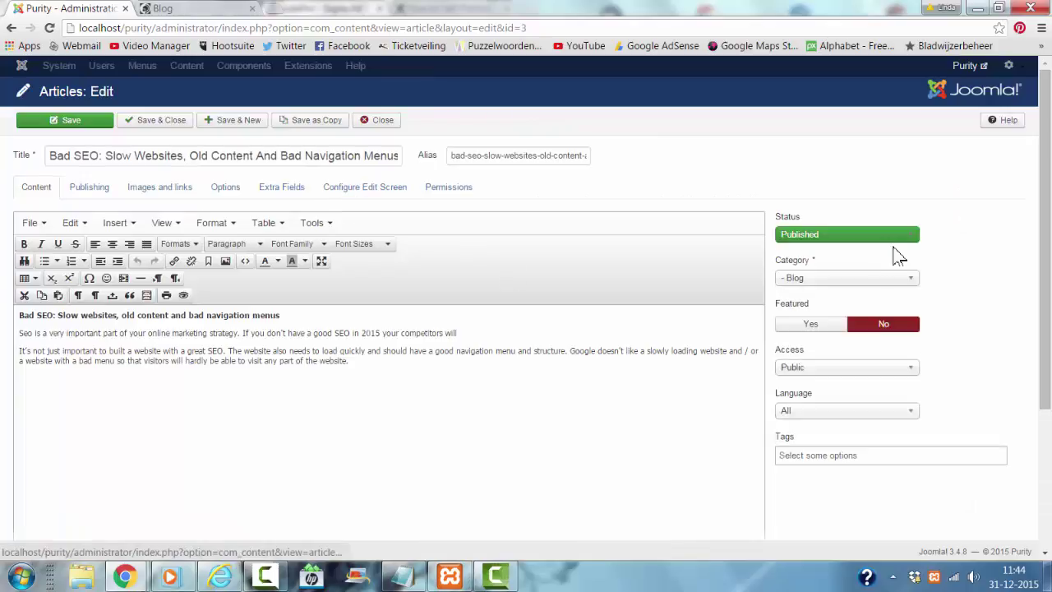
click(849, 280)
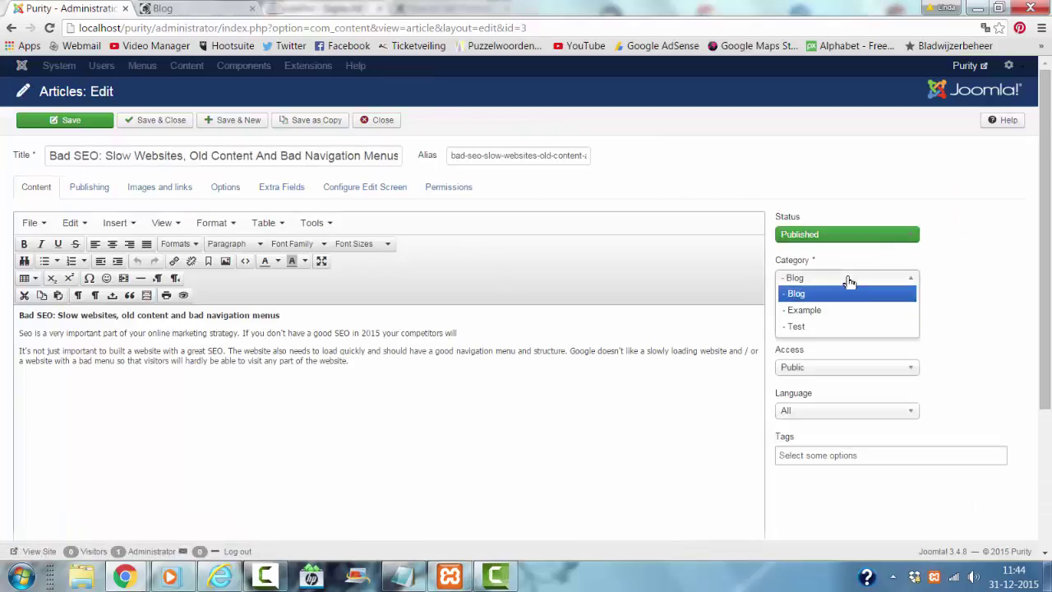
click(830, 327)
click(182, 123)
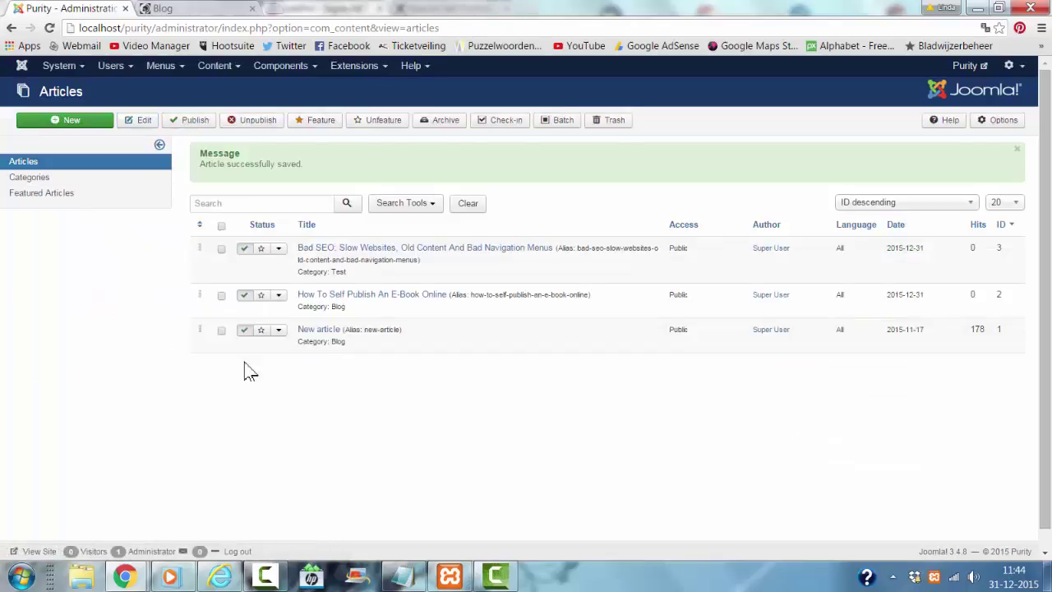
- Move the 'How To Self Publish An E-Book Online' article into Test and save it
click(326, 298)
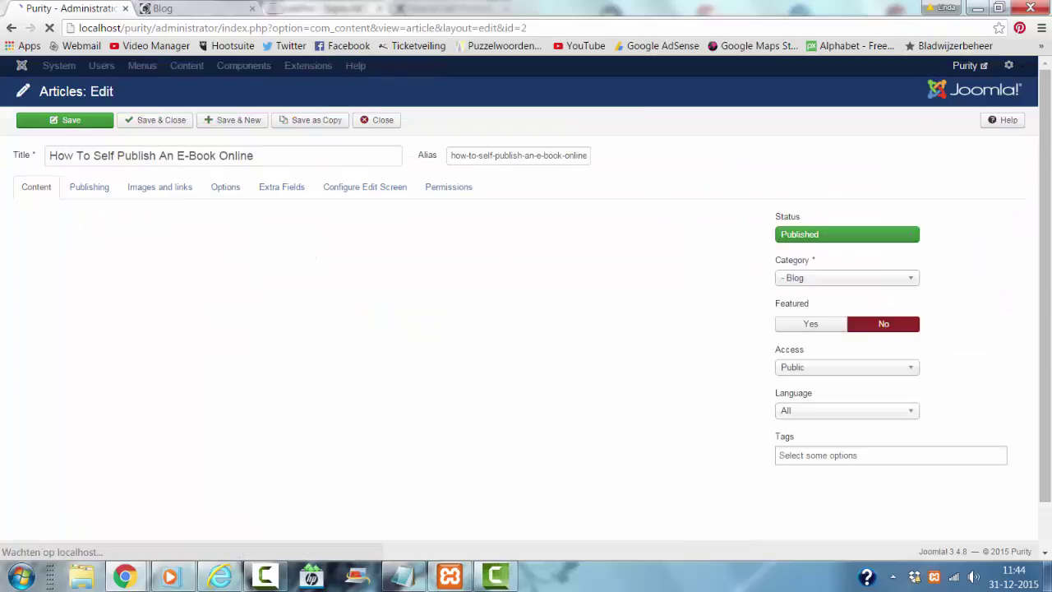
click(822, 278)
click(801, 328)
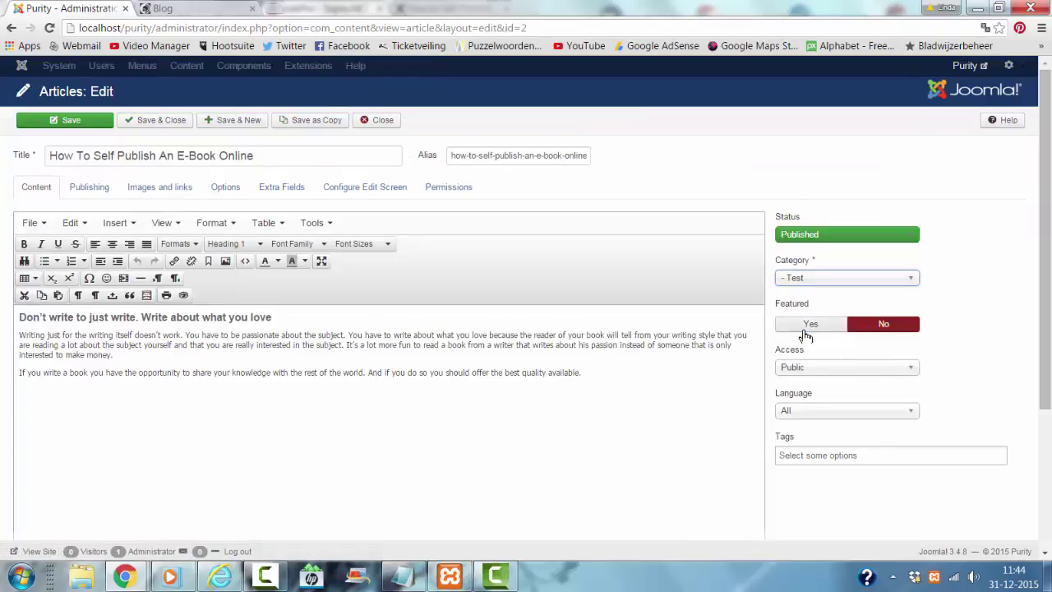
click(147, 120)
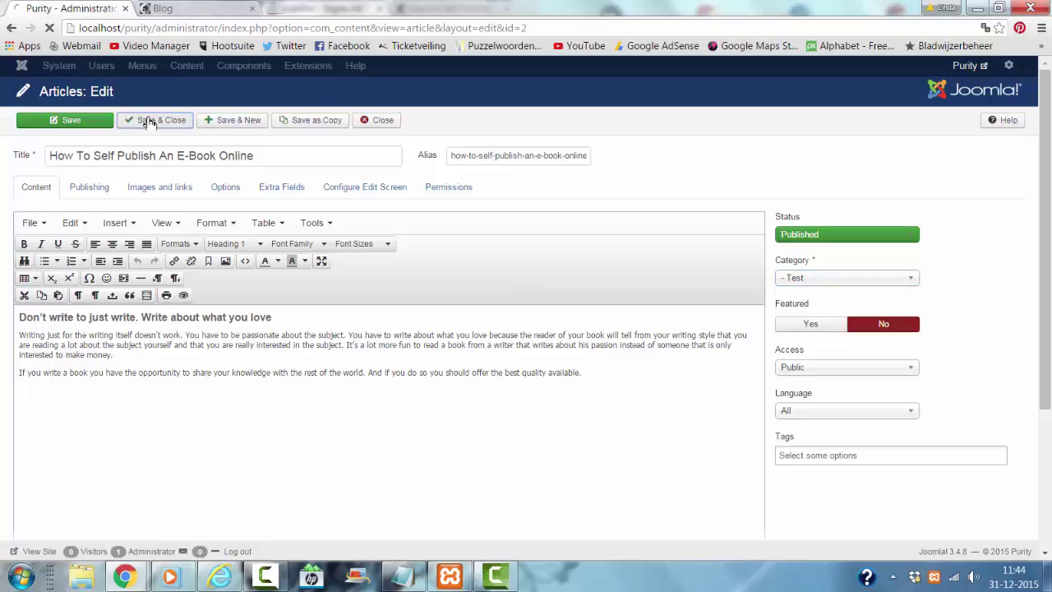
- Load localhost/purity in the front-end browser tab
click(206, 9)
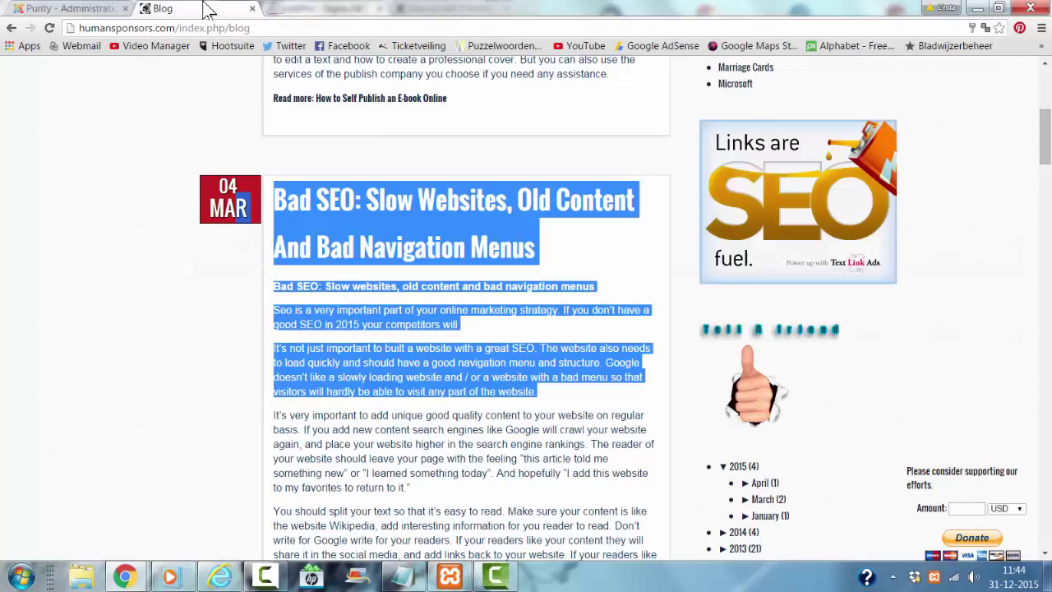
click(204, 27)
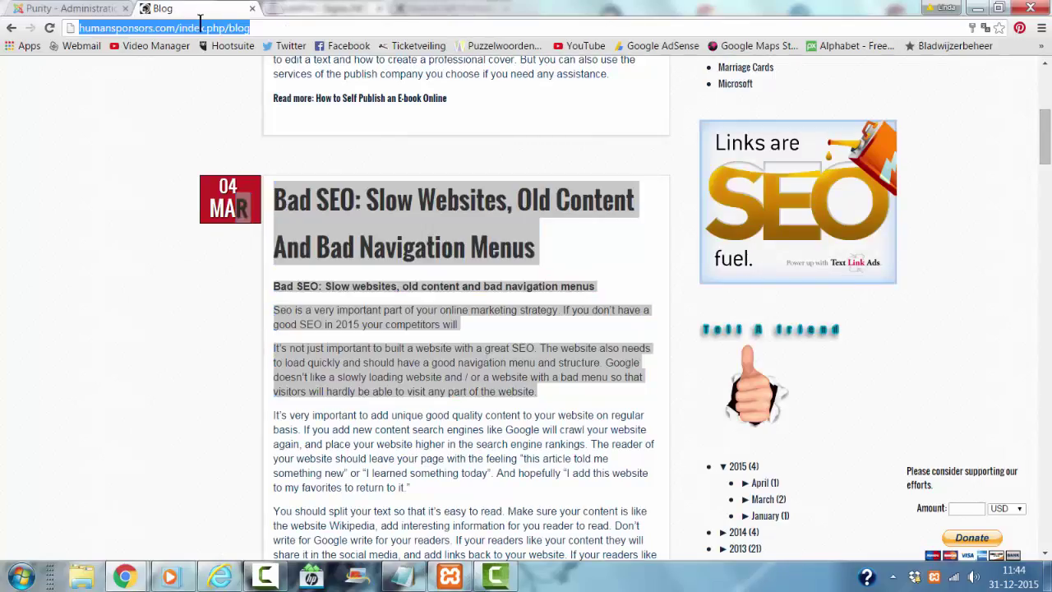
text(localhost/purity)
key(Return)
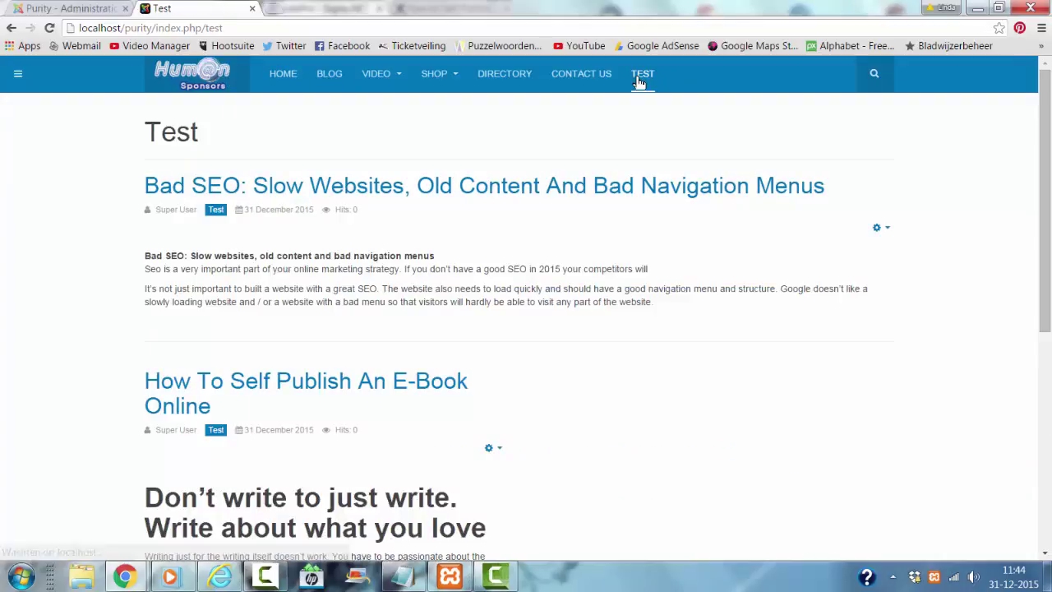
- Scroll the Test page to view the Bad SEO and e-book articles in blog layout
scroll(586, 105, down, 1)
scroll(587, 105, down, 2)
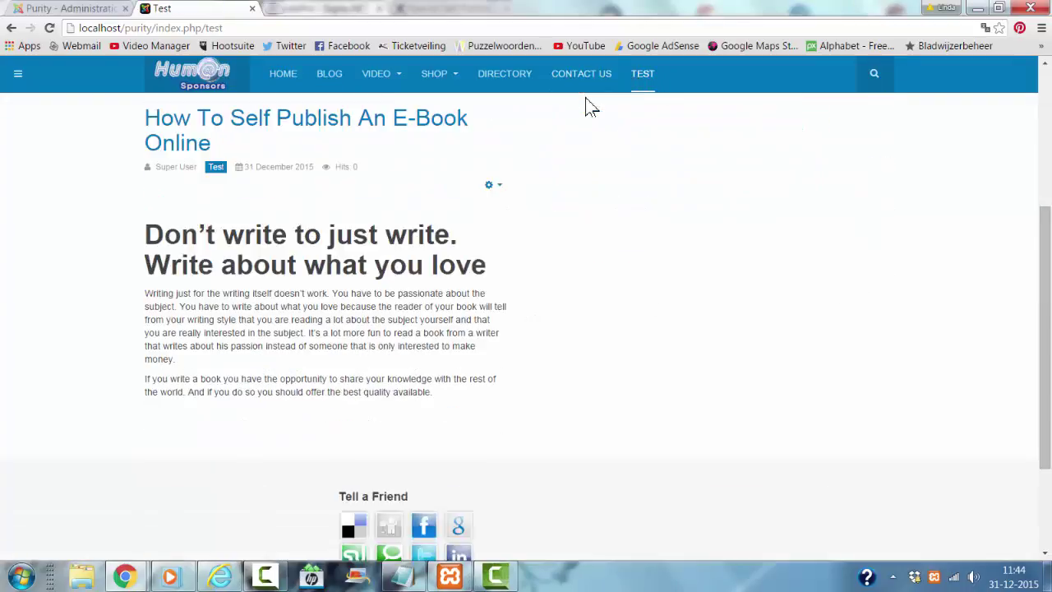
scroll(589, 105, up, 3)
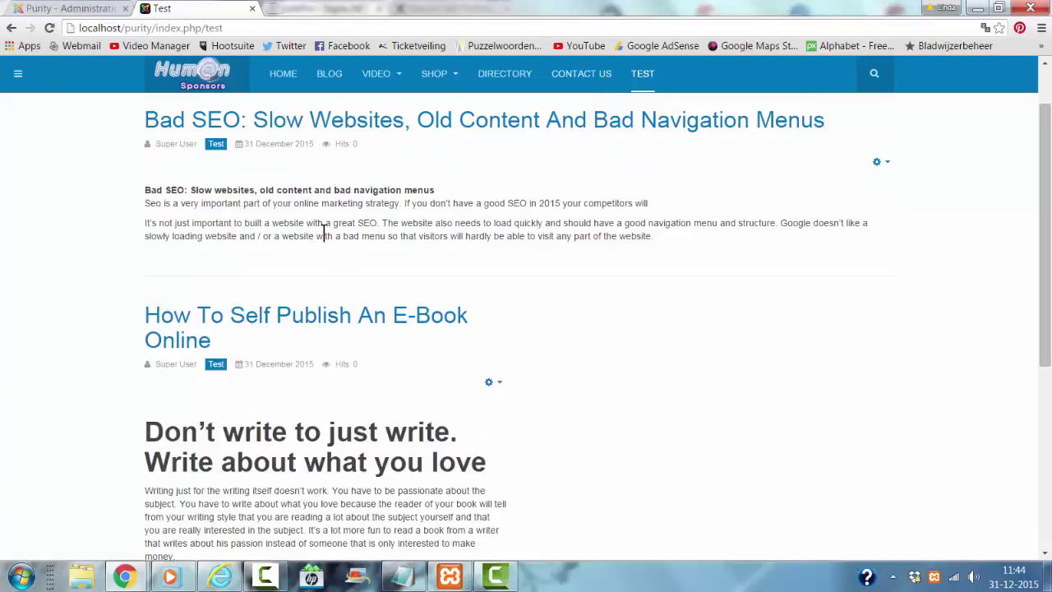
scroll(325, 231, down, 1)
scroll(325, 234, down, 2)
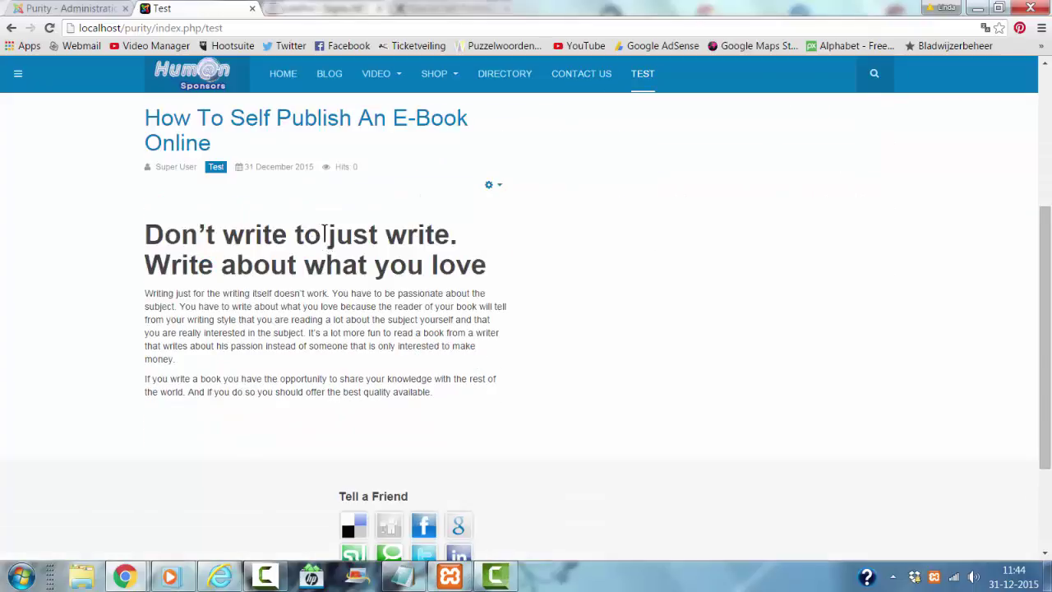
scroll(324, 233, up, 3)
scroll(325, 231, down, 1)
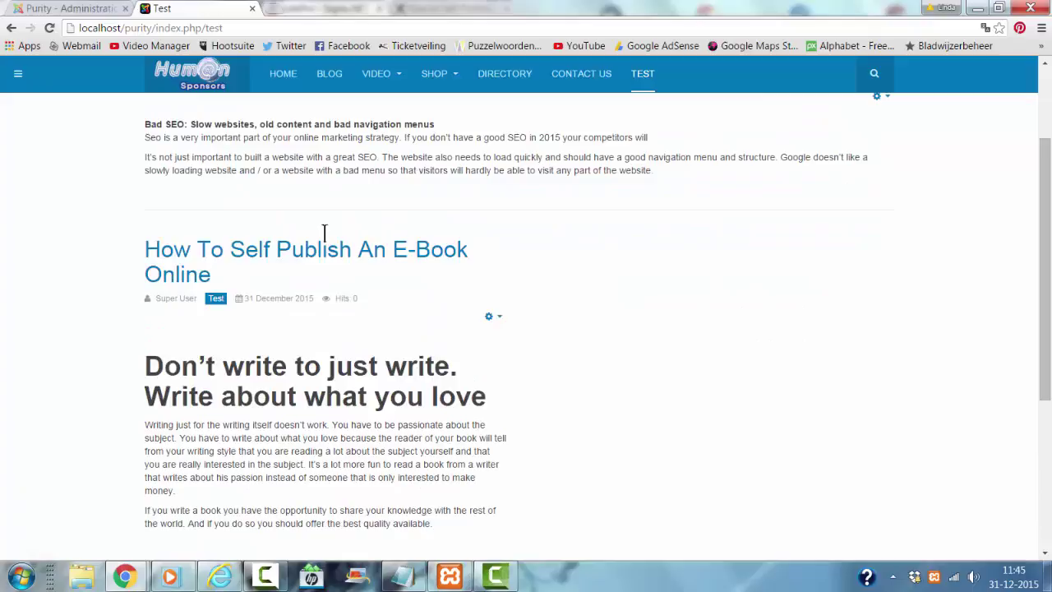
scroll(325, 231, up, 2)
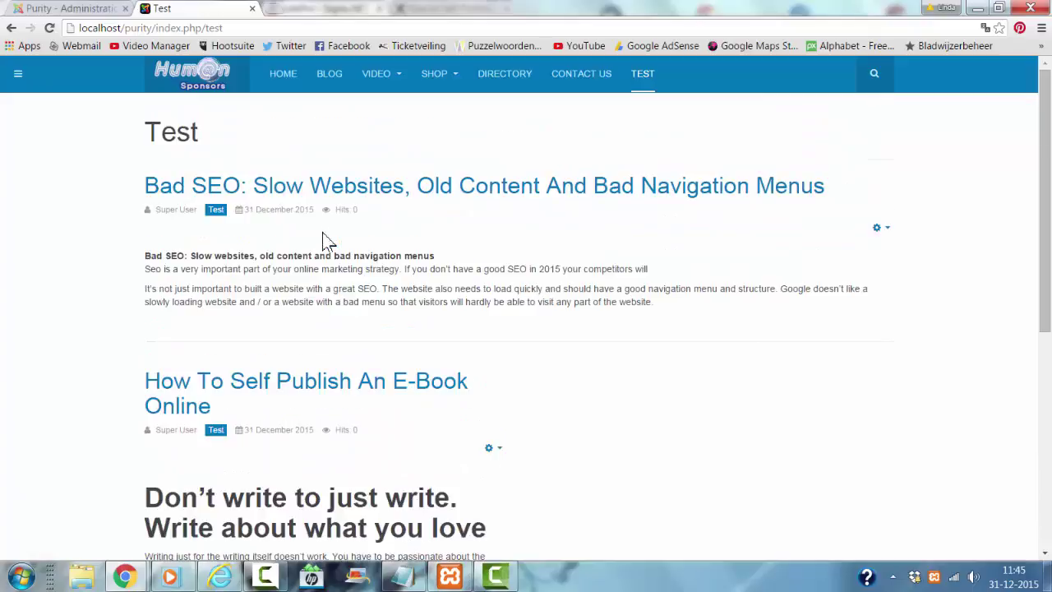
- Open the Test item from page 2 of the Main Menu items in the administrator
click(25, 9)
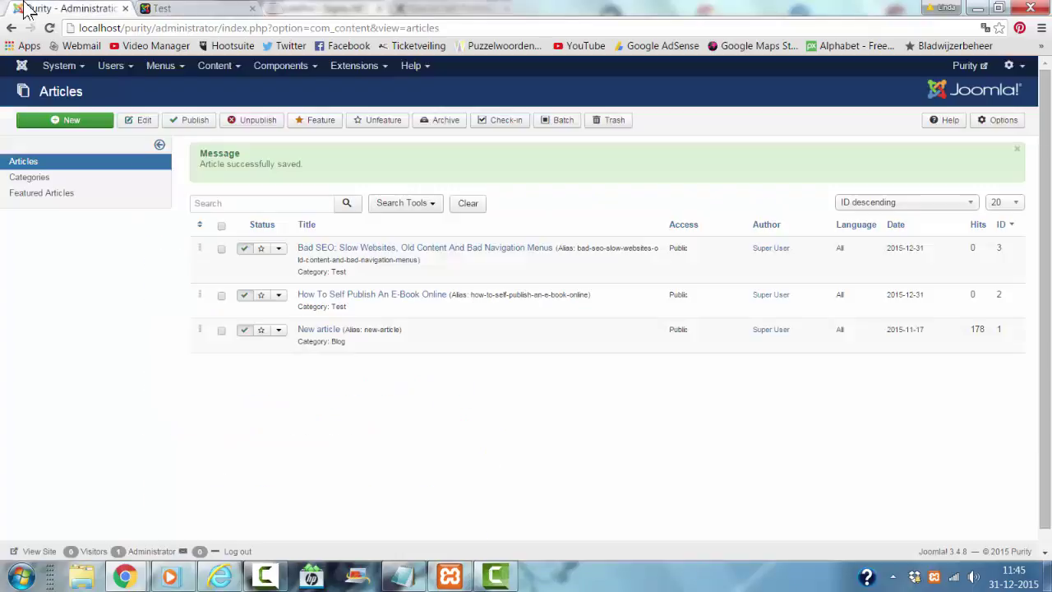
click(168, 66)
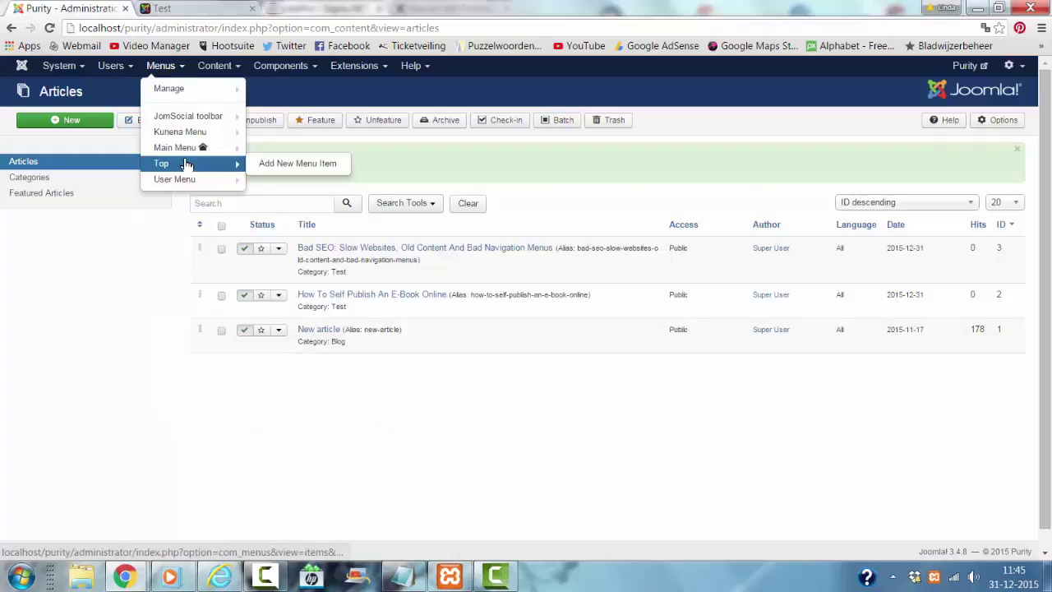
click(186, 148)
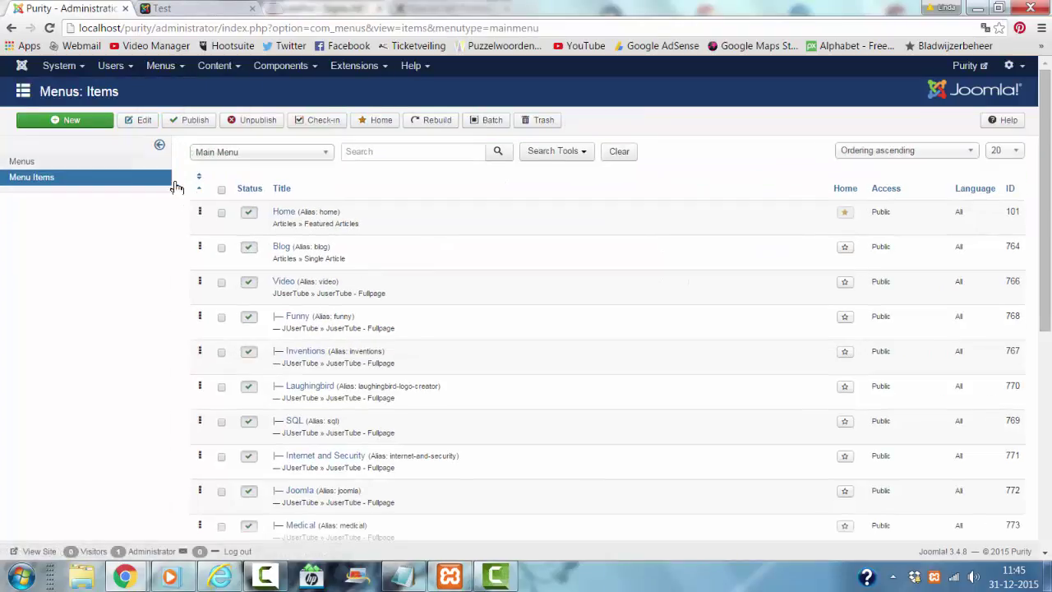
scroll(209, 271, down, 2)
scroll(205, 271, down, 3)
scroll(205, 280, down, 1)
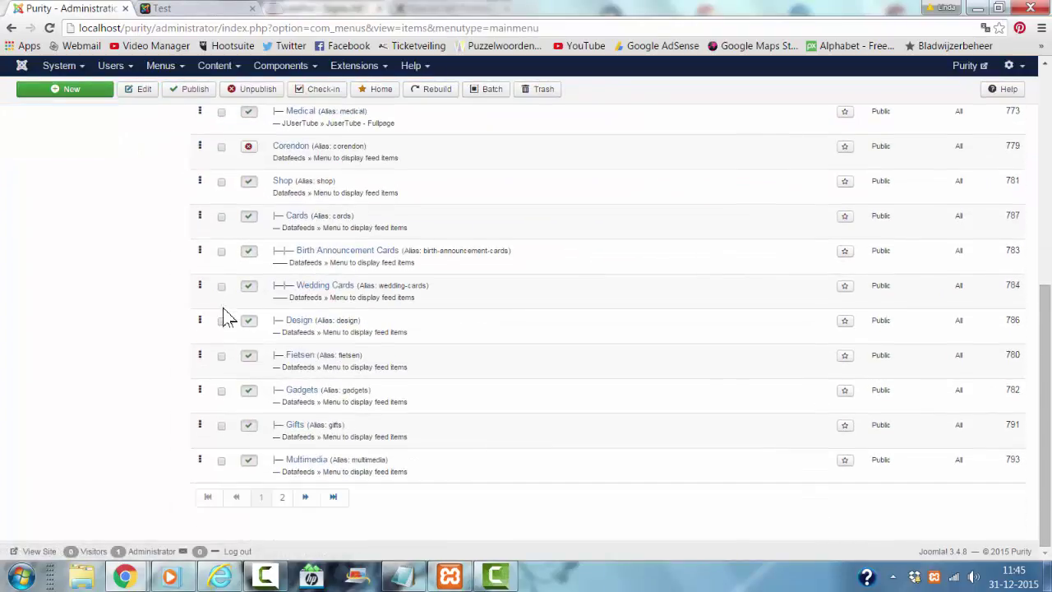
click(282, 498)
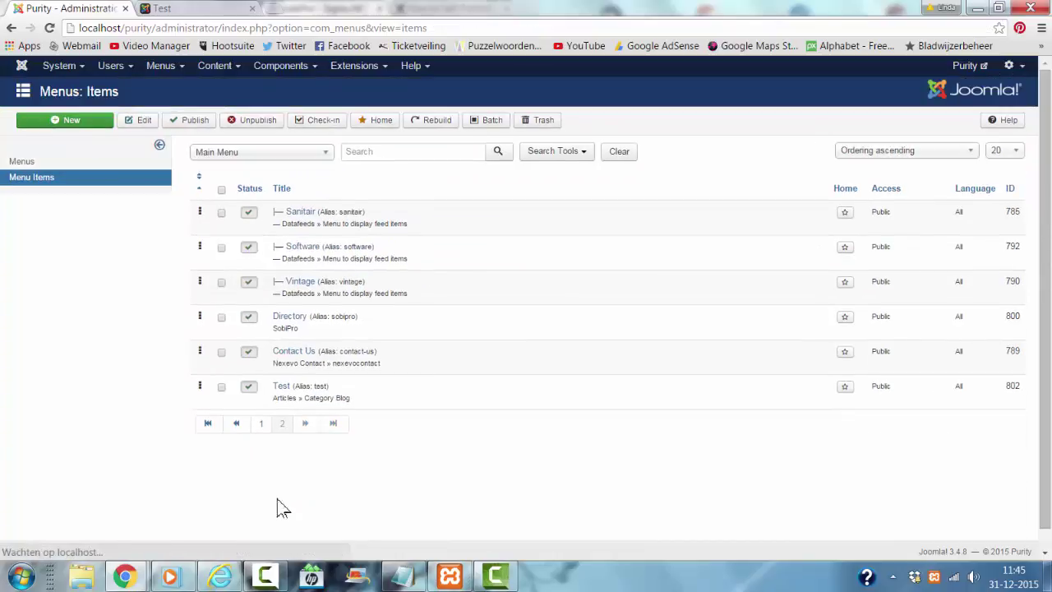
click(281, 388)
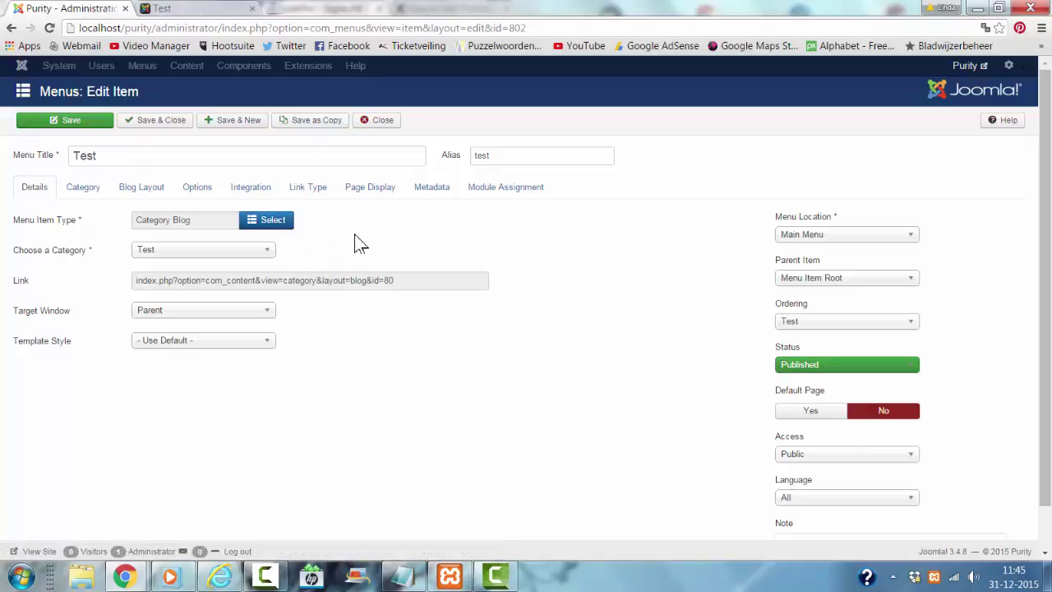
- Reapply Category Blog as the Test item's type, save, and reload the site's Test page
click(285, 228)
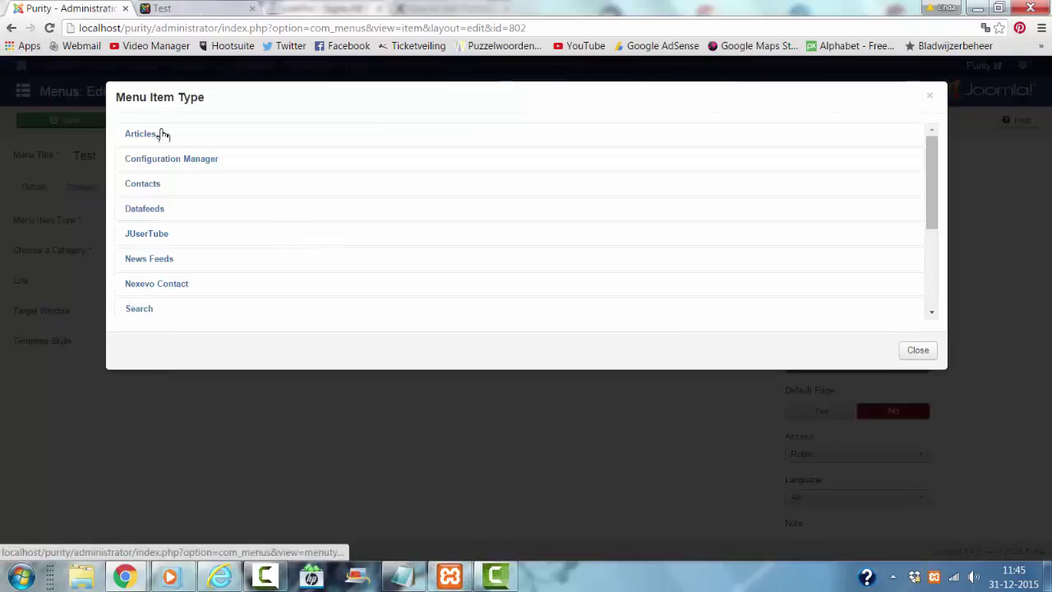
click(136, 136)
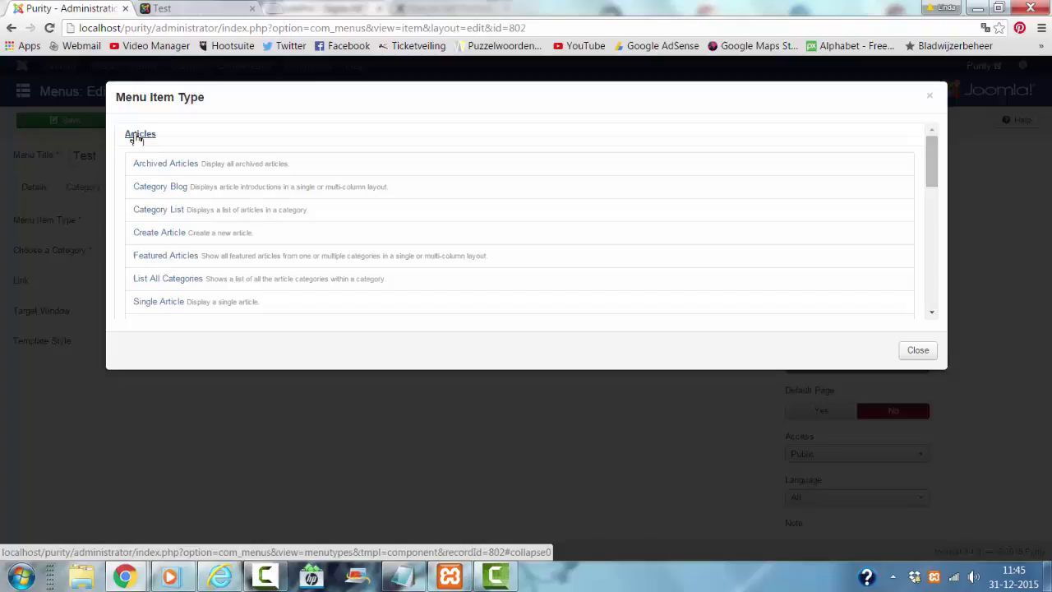
click(146, 188)
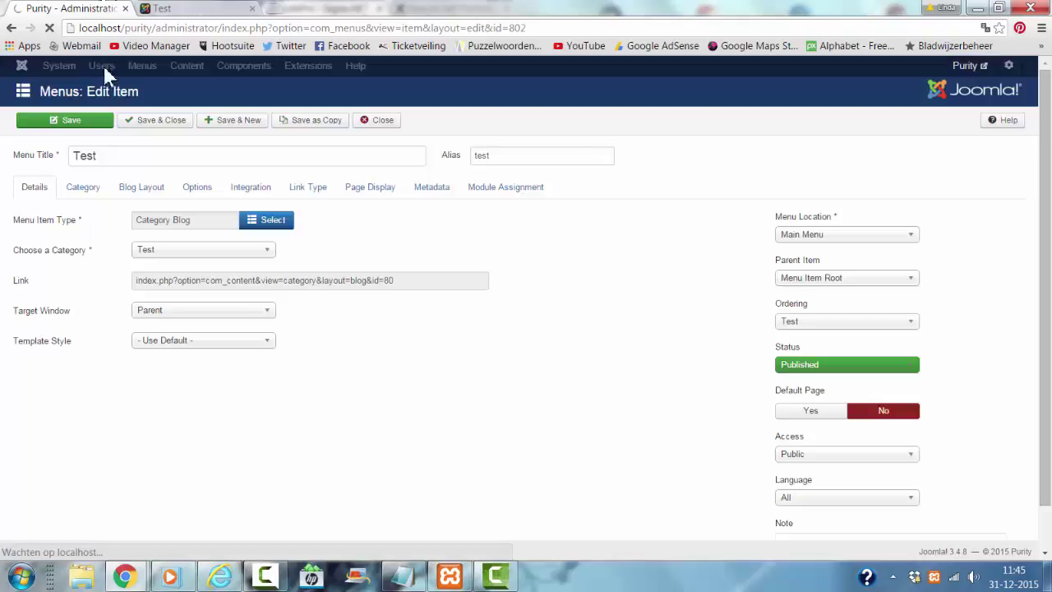
click(76, 121)
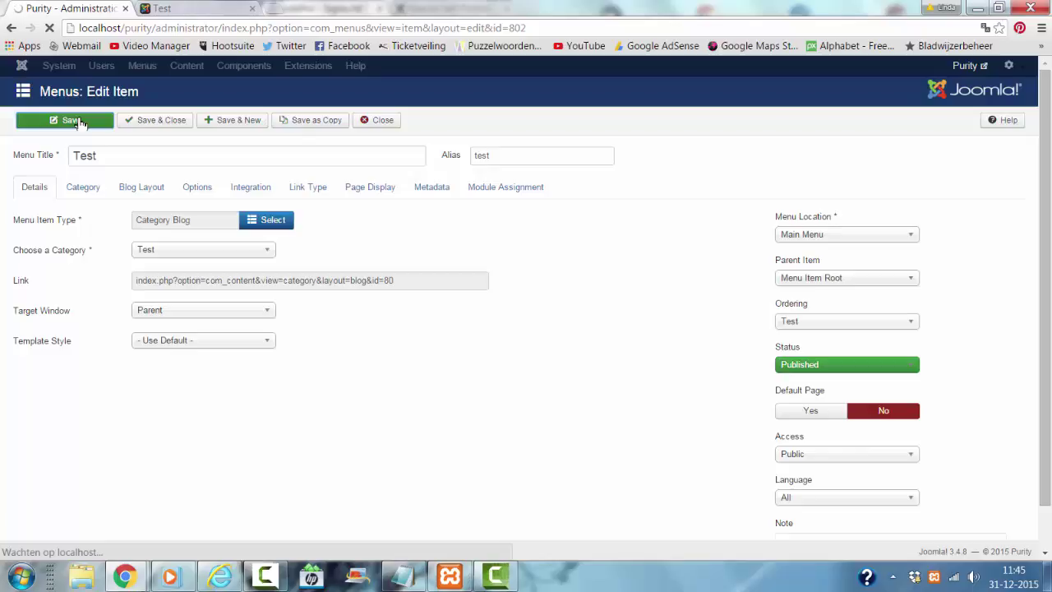
click(202, 10)
click(211, 27)
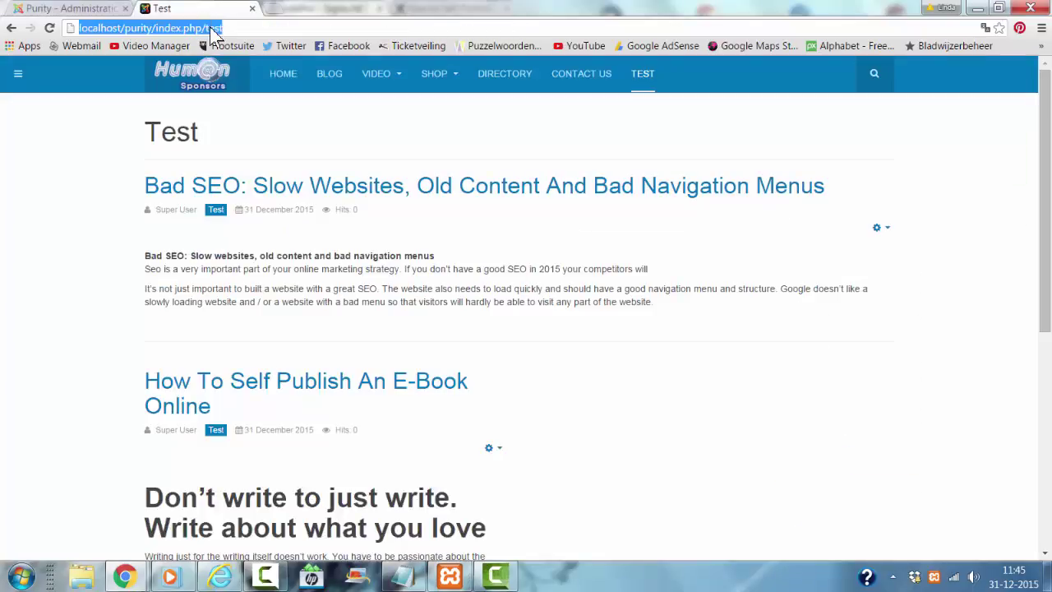
key(Return)
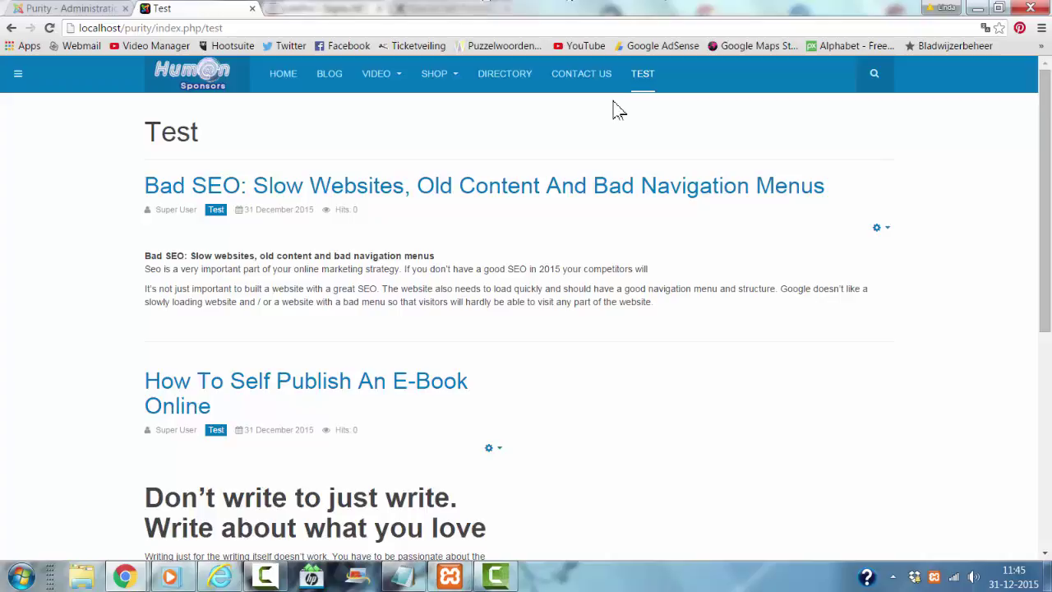
click(641, 79)
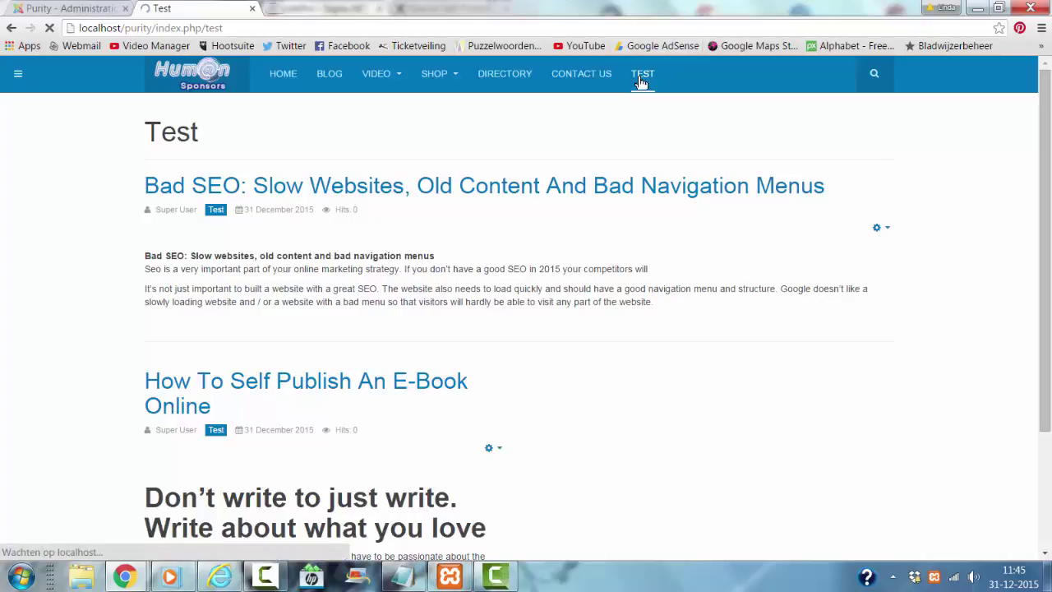
- Change the Test item to Category List, save, and reload the site page showing 'New article'
click(45, 8)
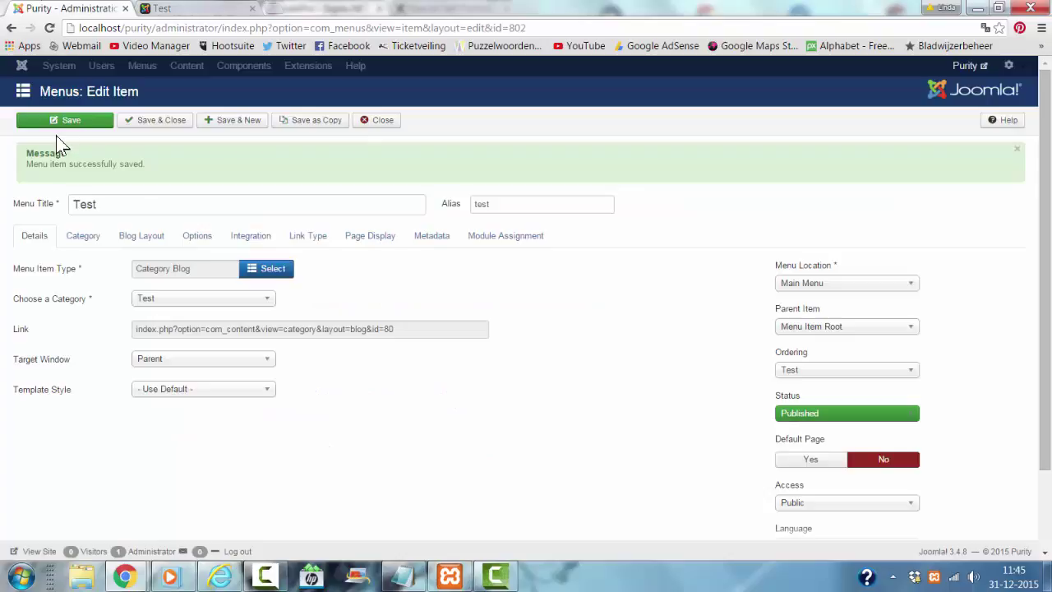
click(278, 268)
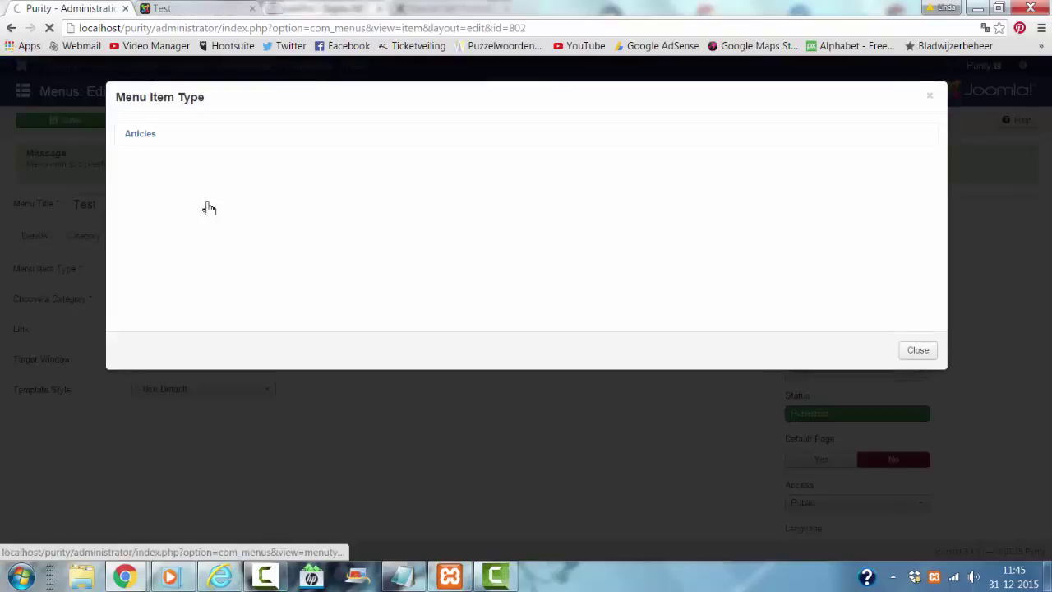
click(144, 135)
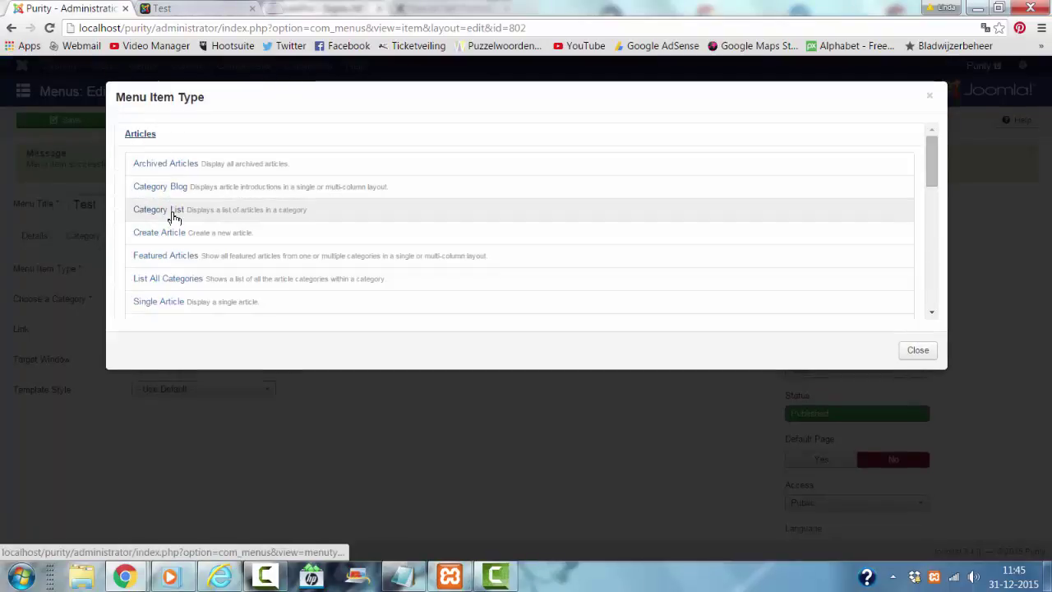
click(175, 217)
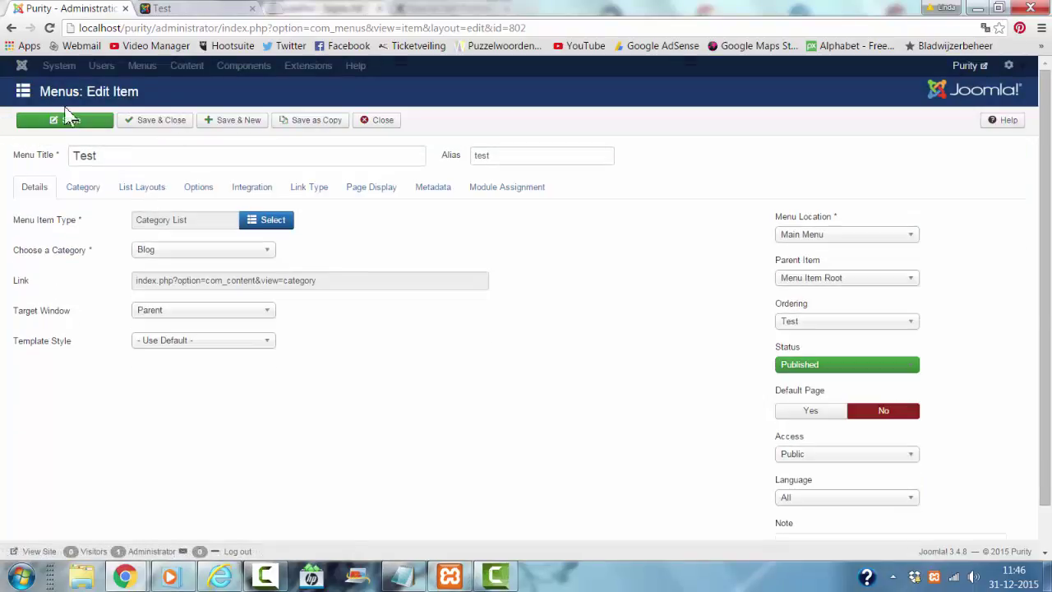
click(75, 126)
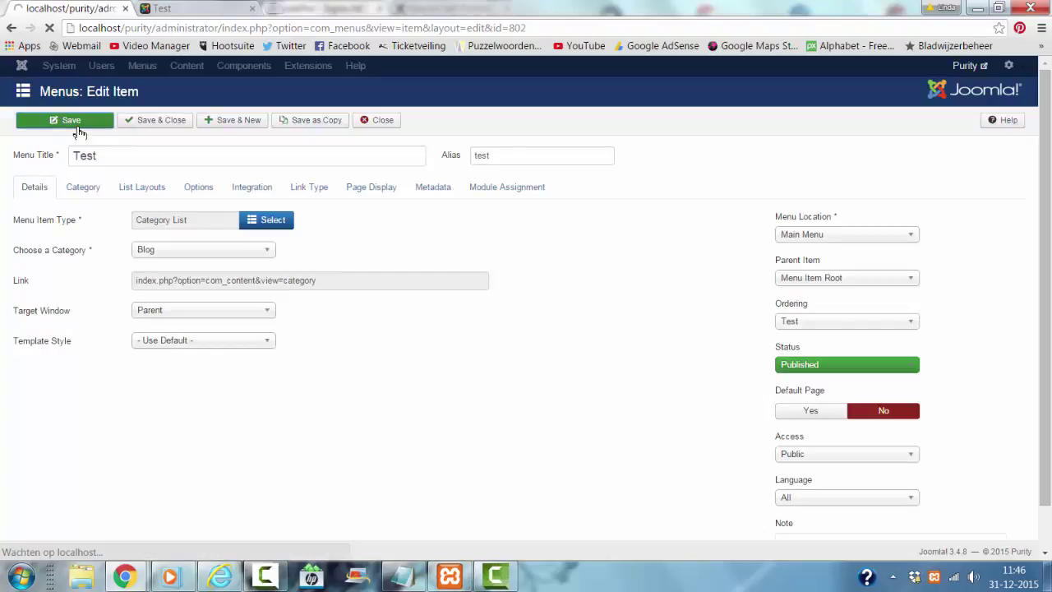
click(198, 10)
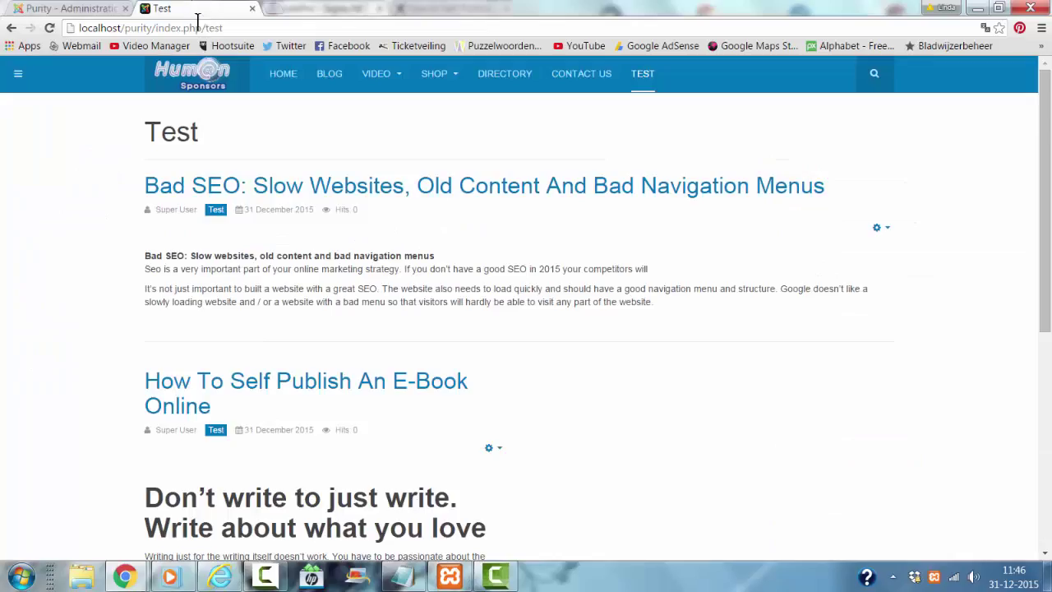
click(199, 27)
key(Return)
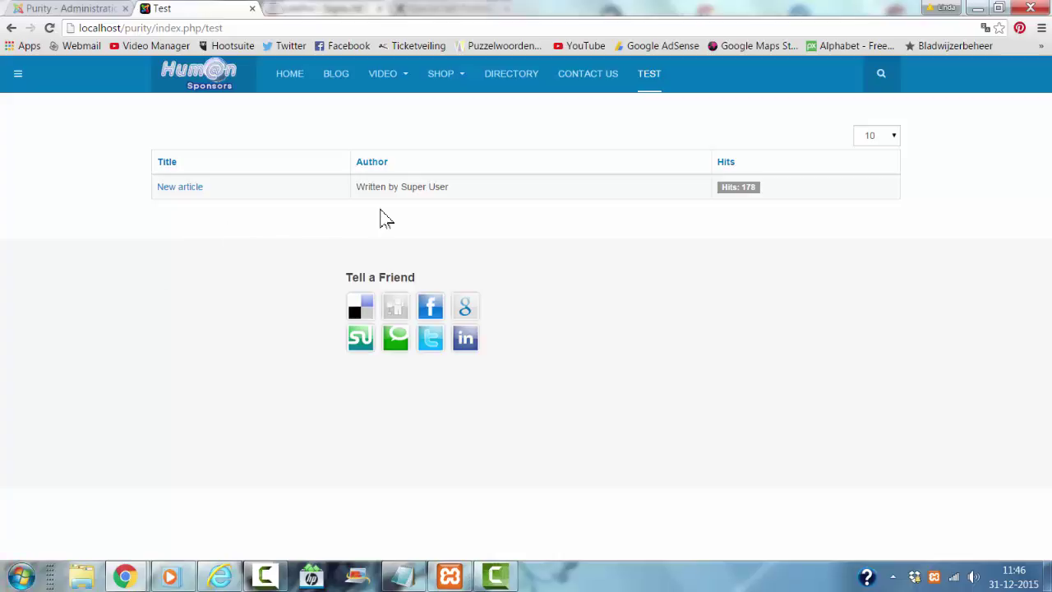
- Switch the Test item's list category from Blog to Test, save, and reload the site page
click(89, 10)
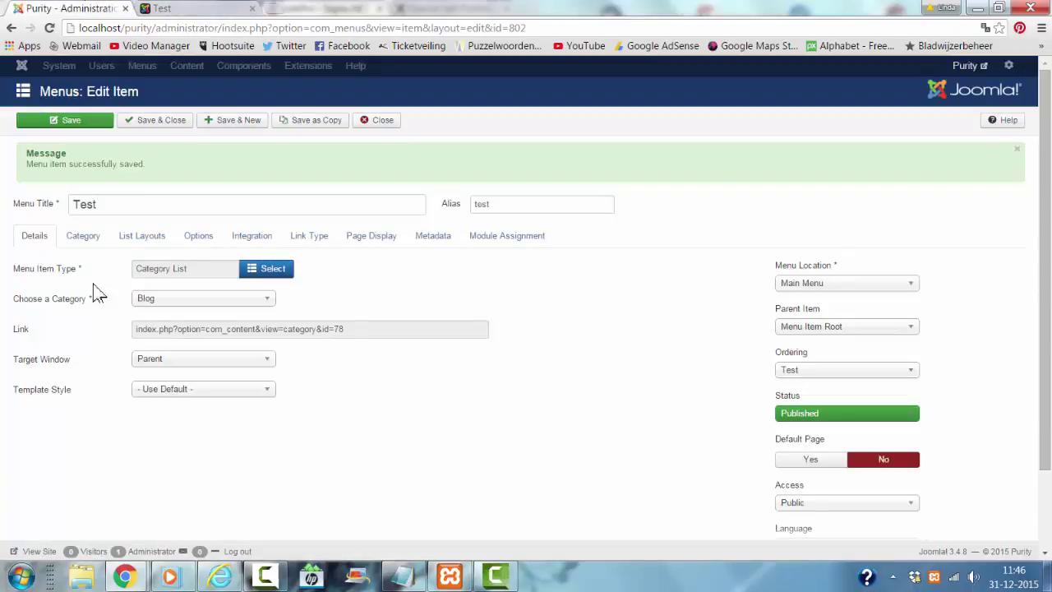
click(202, 299)
click(181, 347)
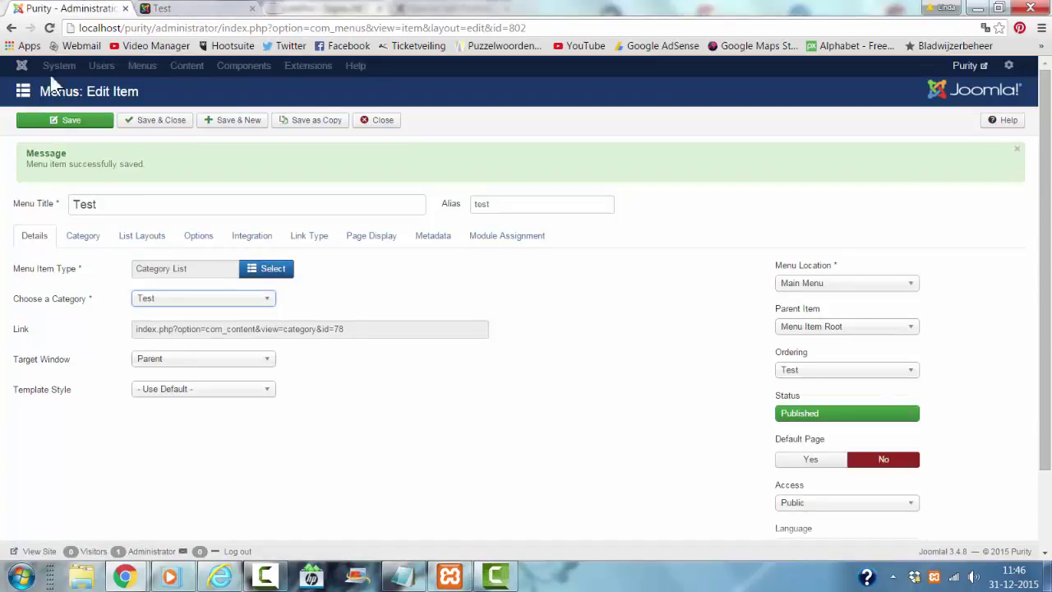
click(89, 123)
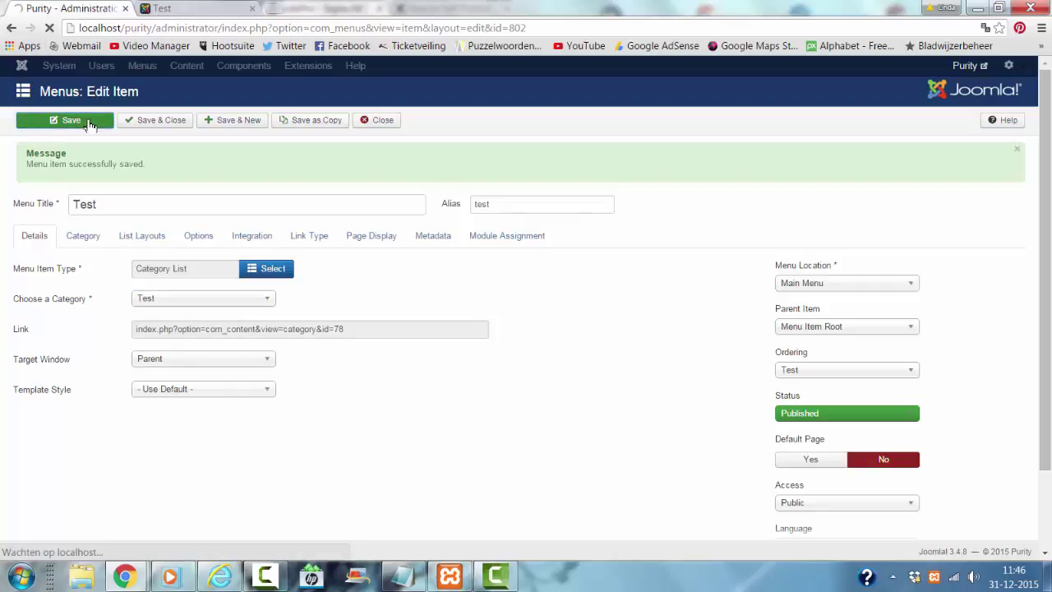
click(189, 14)
click(197, 28)
key(Return)
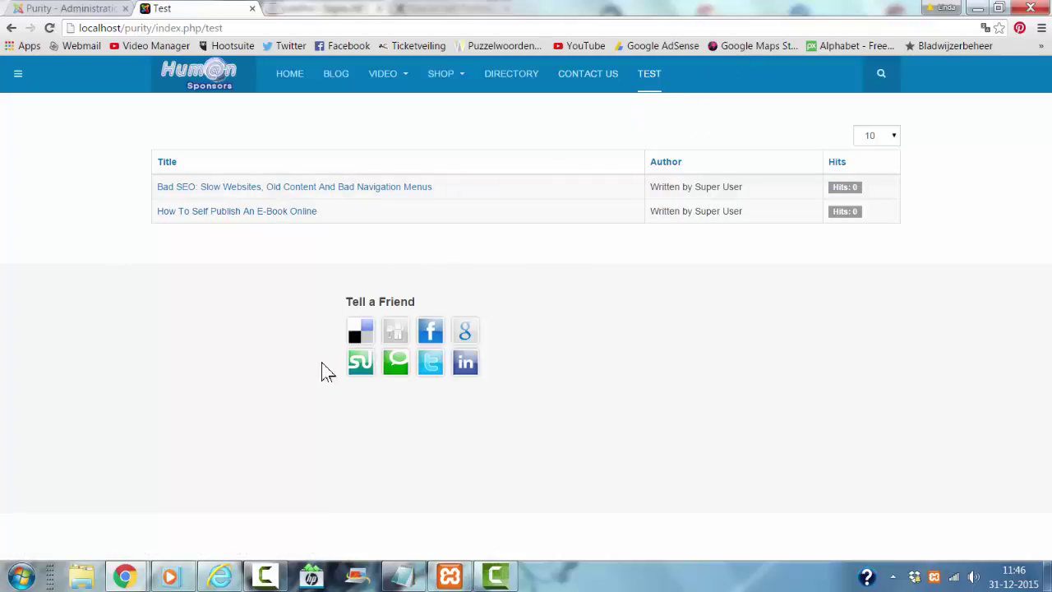
- Keep Category List as the Test item's type and save it again
right_click(91, 10)
click(82, 10)
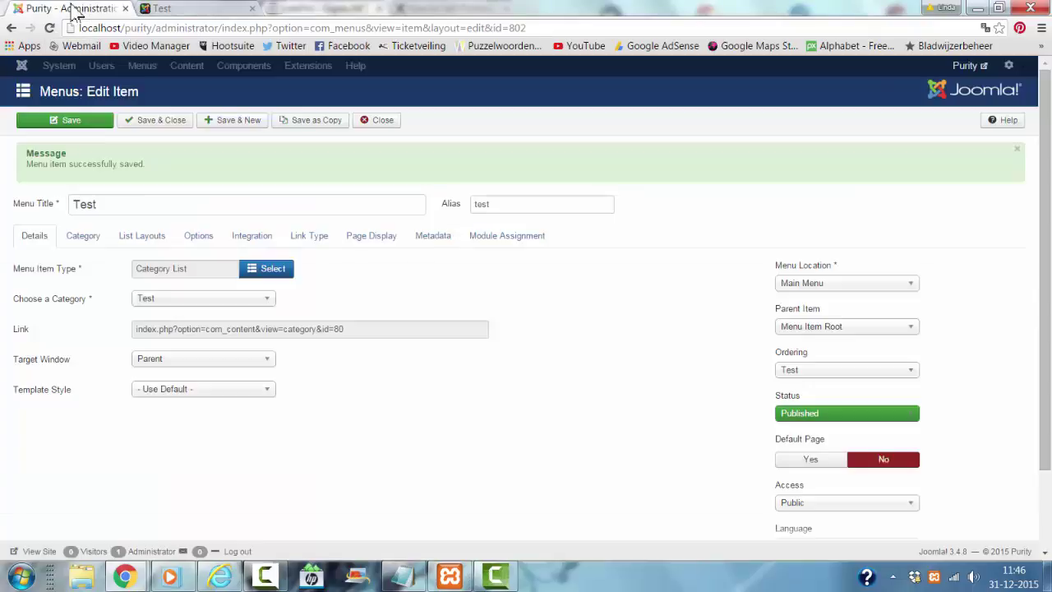
click(246, 270)
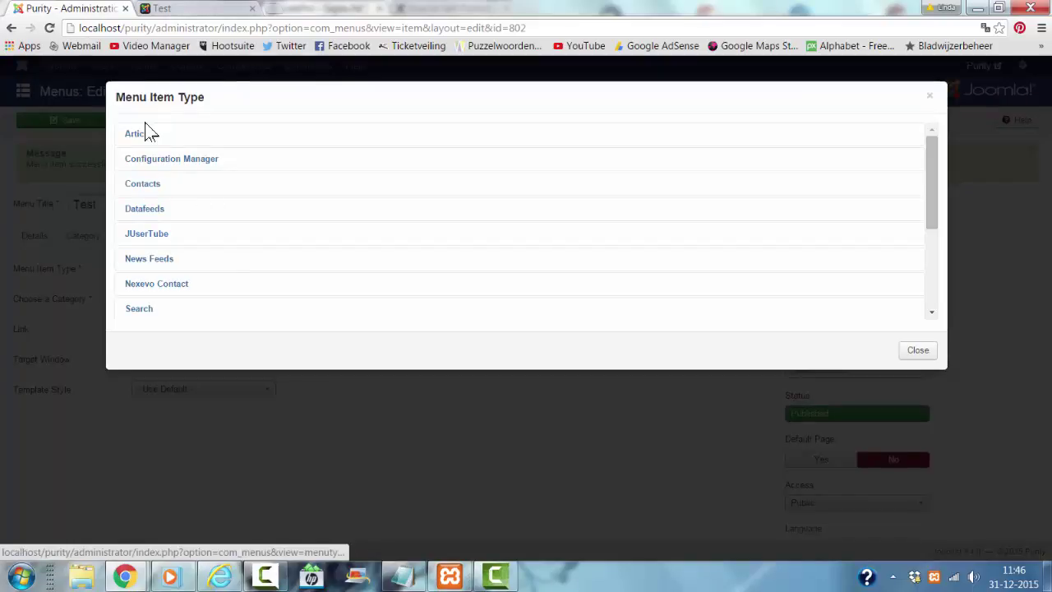
click(145, 138)
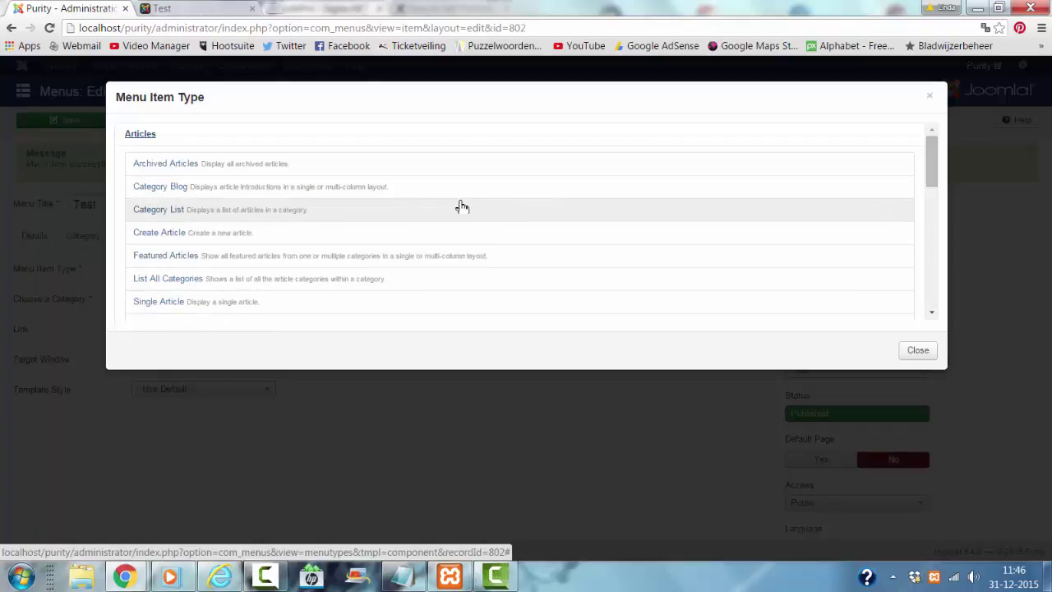
click(174, 283)
click(88, 128)
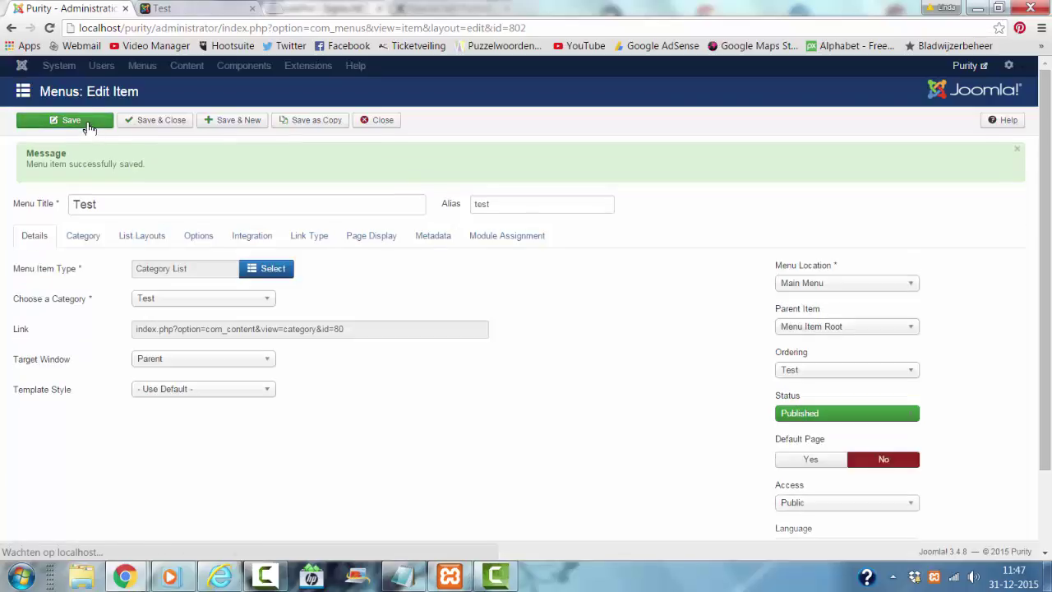
- Review the item's Category and Options tabs, then reload the site's Test page
click(72, 239)
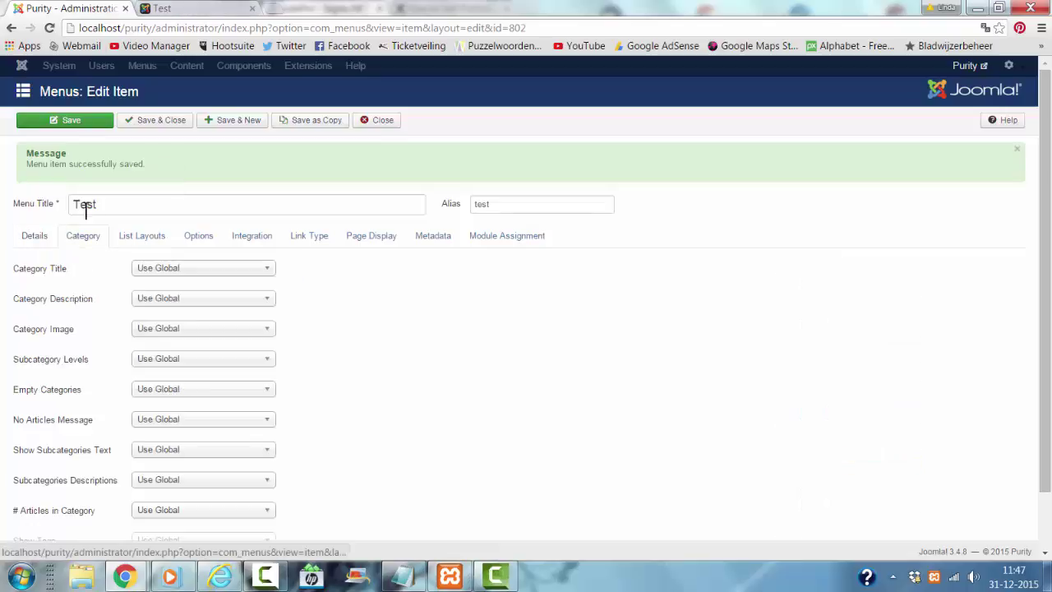
click(200, 238)
click(35, 236)
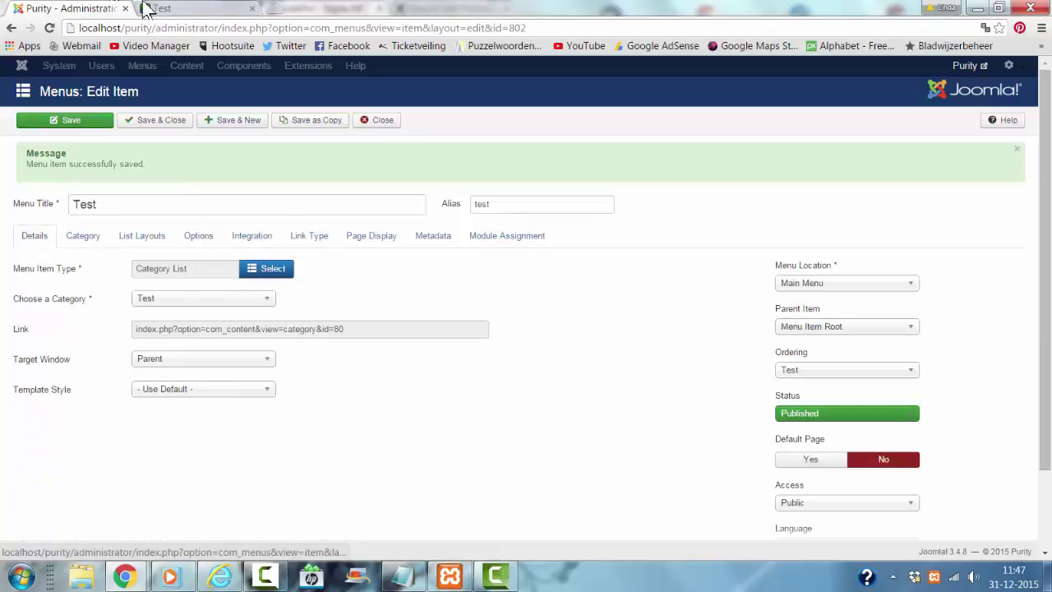
click(152, 8)
click(150, 28)
key(Return)
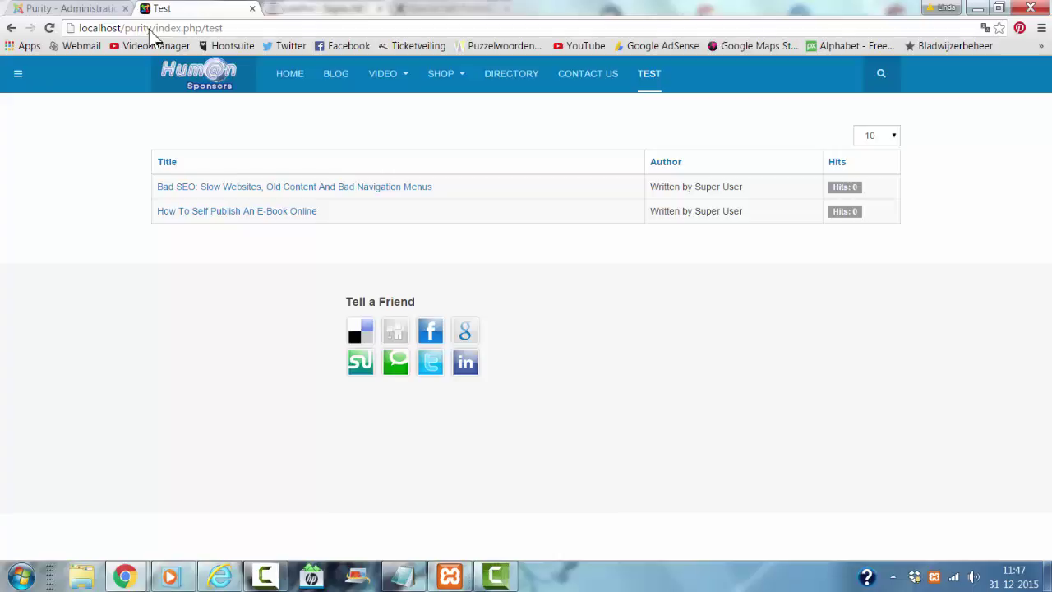
- Change the Test item's type to Articles > List All Categories and save it
click(71, 10)
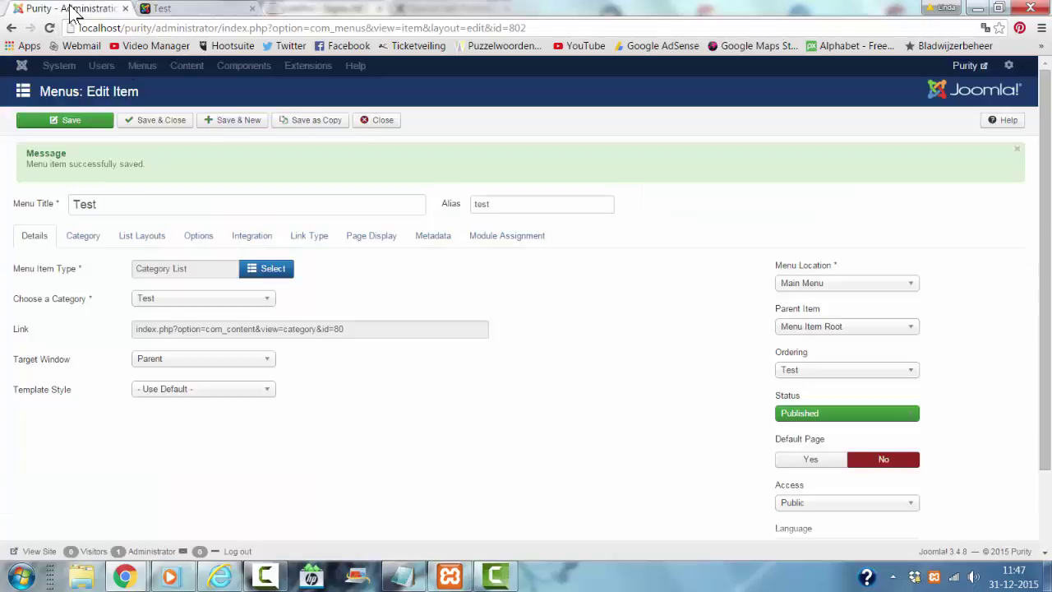
click(265, 275)
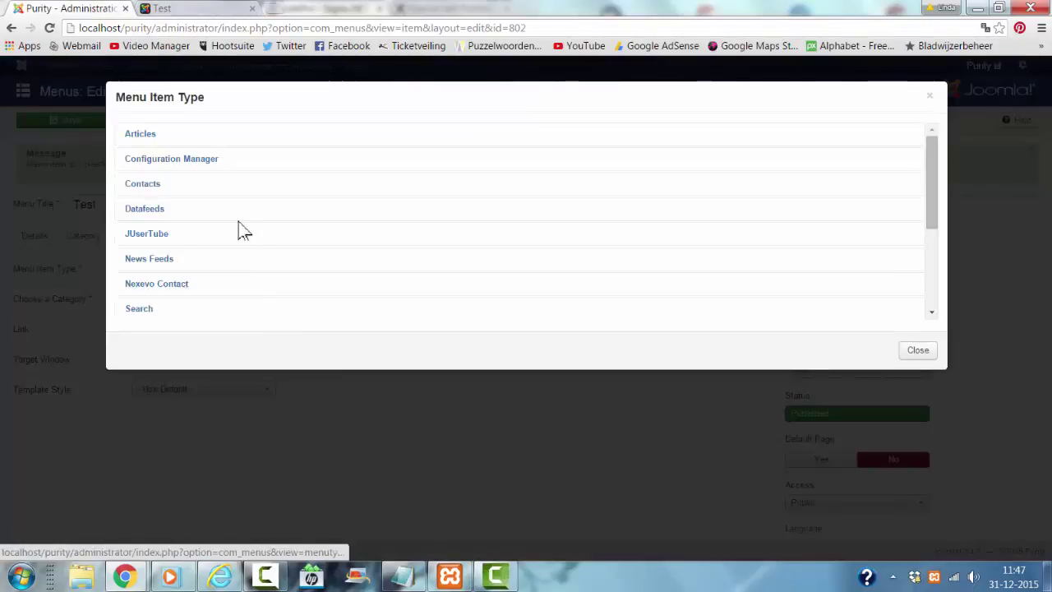
scroll(239, 225, down, 2)
scroll(239, 225, up, 2)
right_click(239, 218)
click(137, 141)
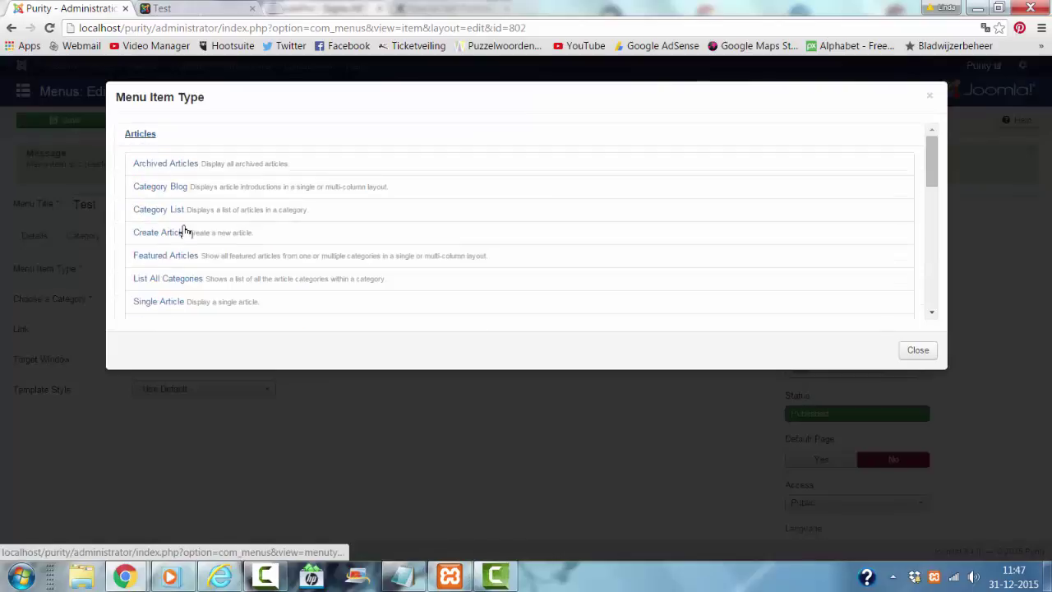
scroll(164, 239, down, 1)
scroll(157, 223, up, 1)
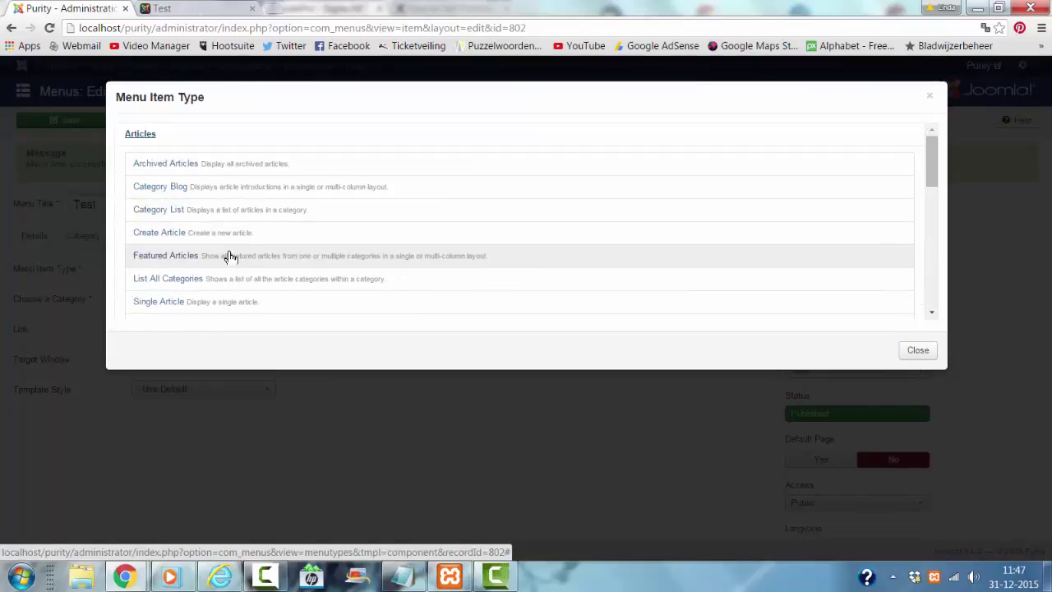
click(200, 281)
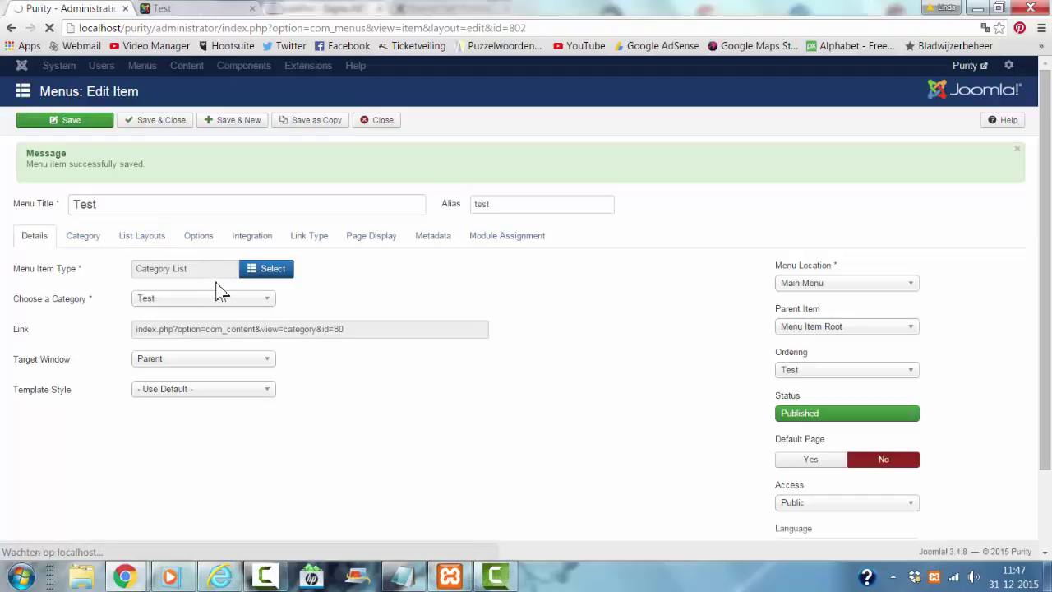
click(81, 123)
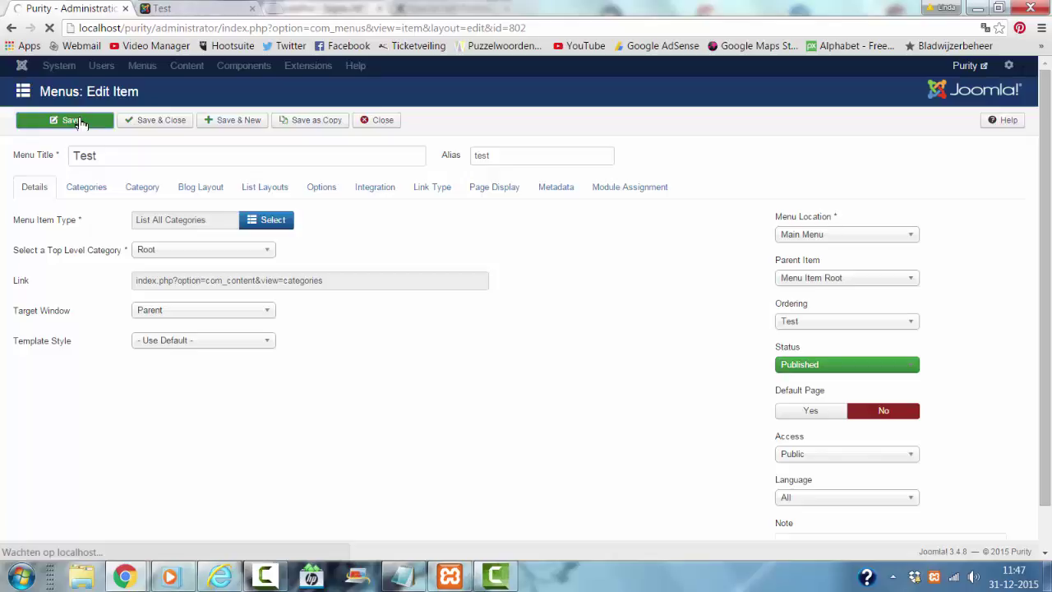
- Reload the site page listing Blog and Test categories and browse into the Blog category
click(176, 10)
key(Return)
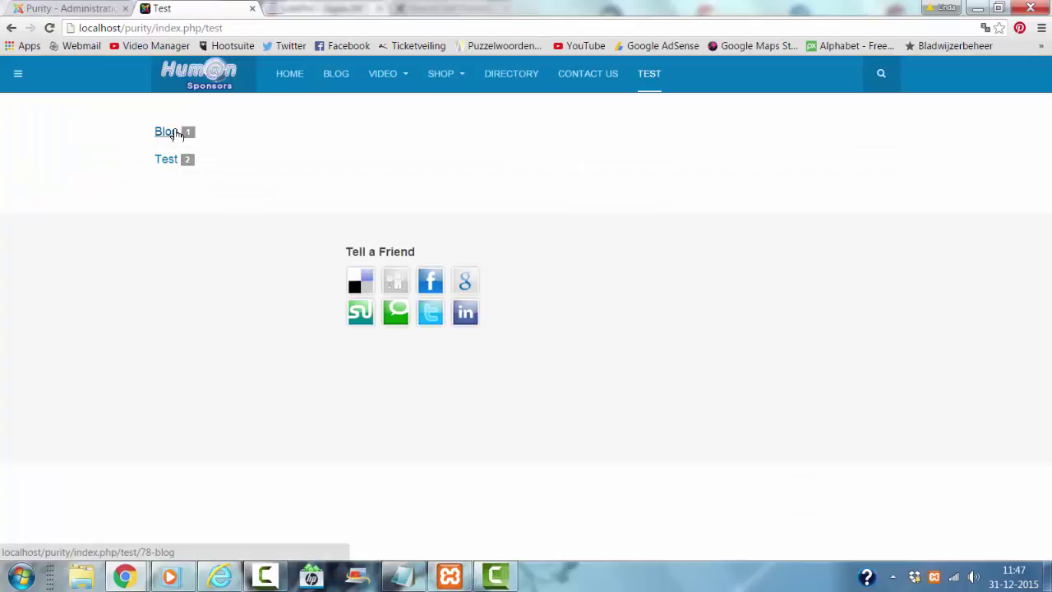
click(166, 132)
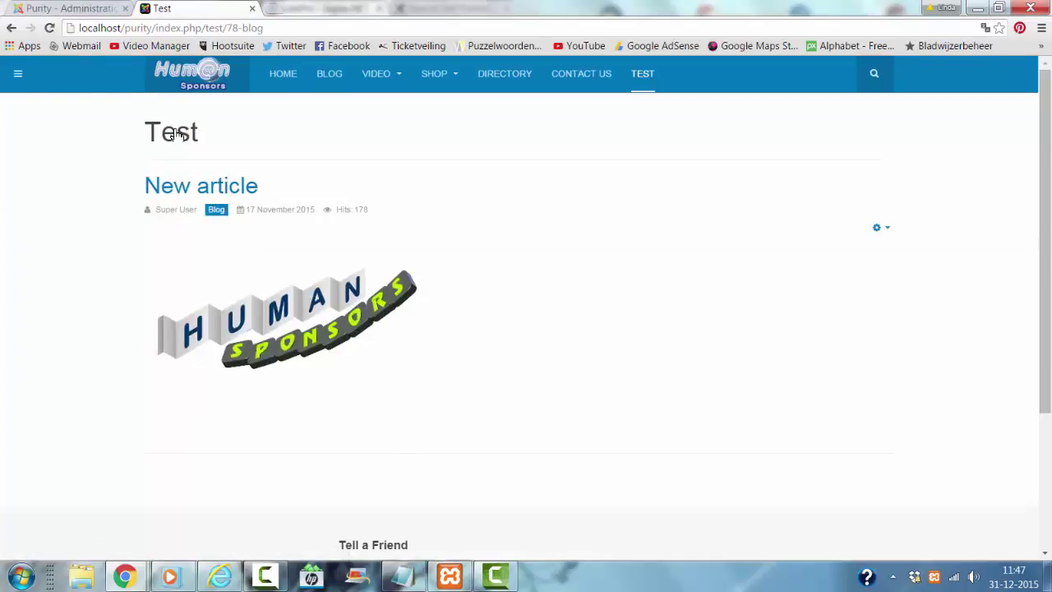
click(12, 27)
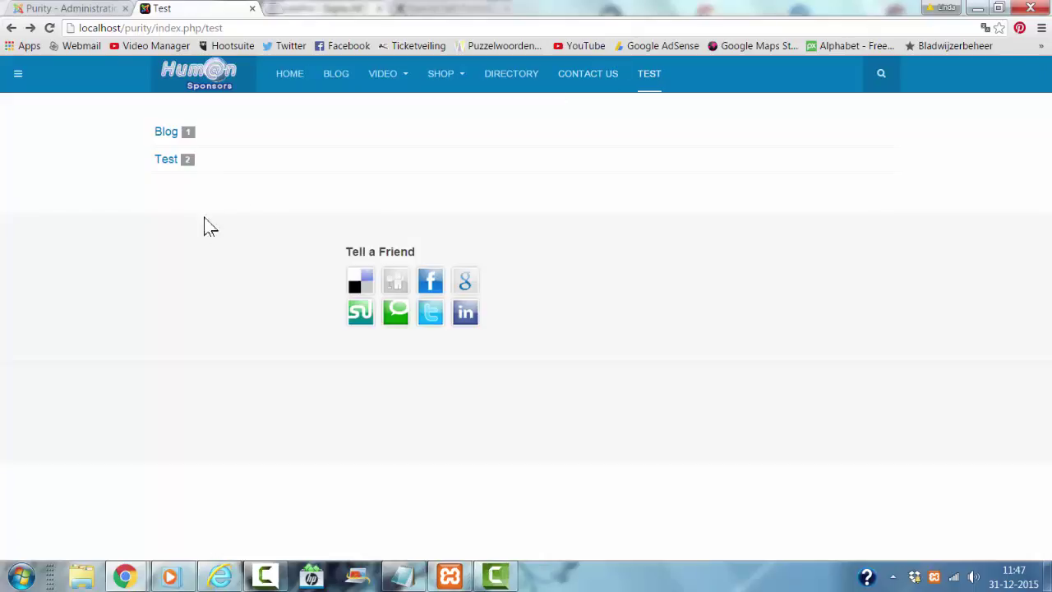
click(44, 10)
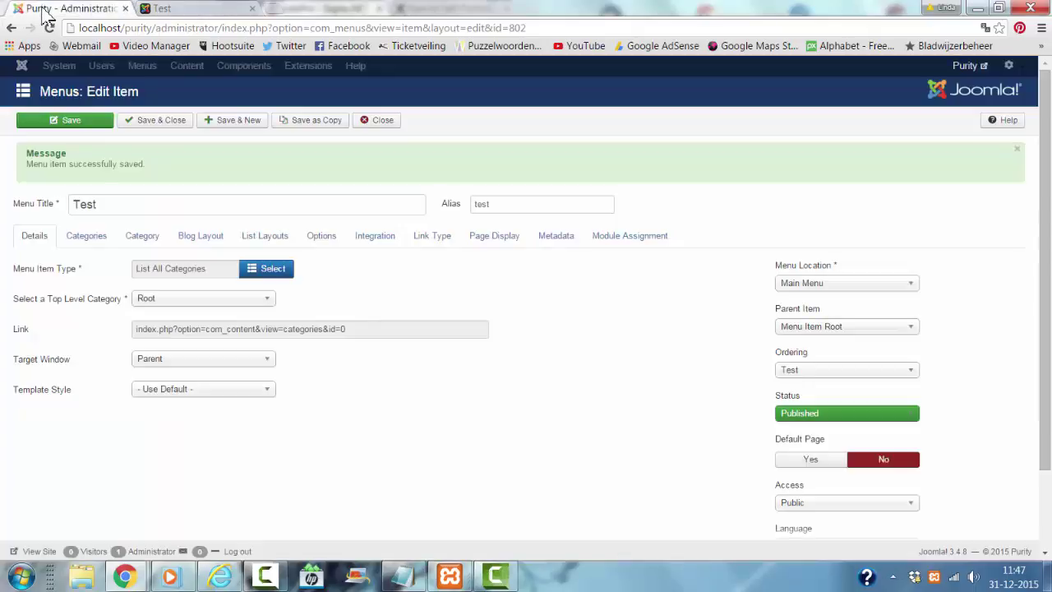
- Save and close the Test menu item and go to the Content > Articles list
click(175, 125)
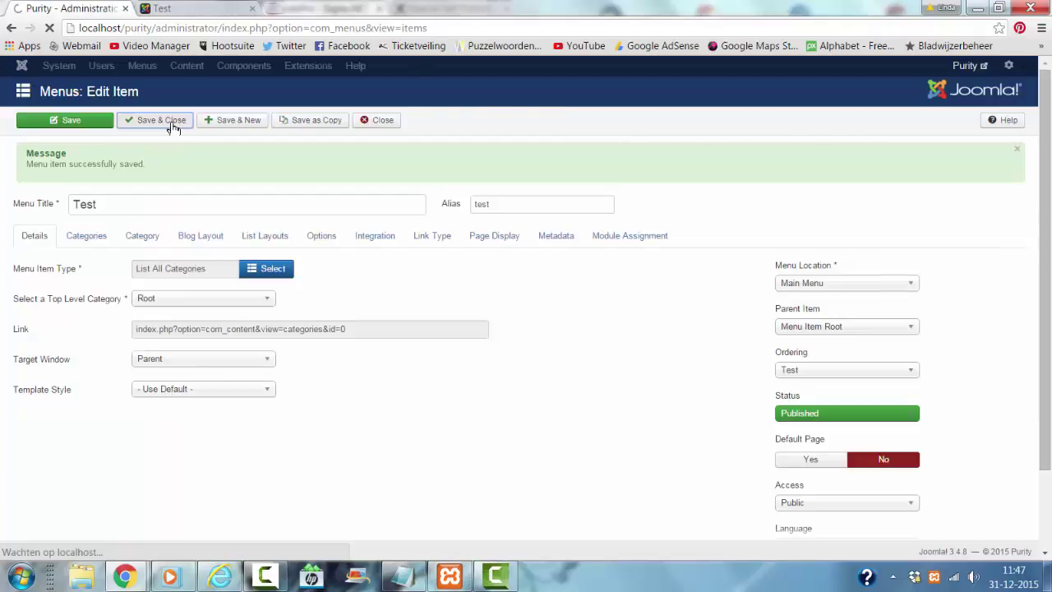
click(218, 66)
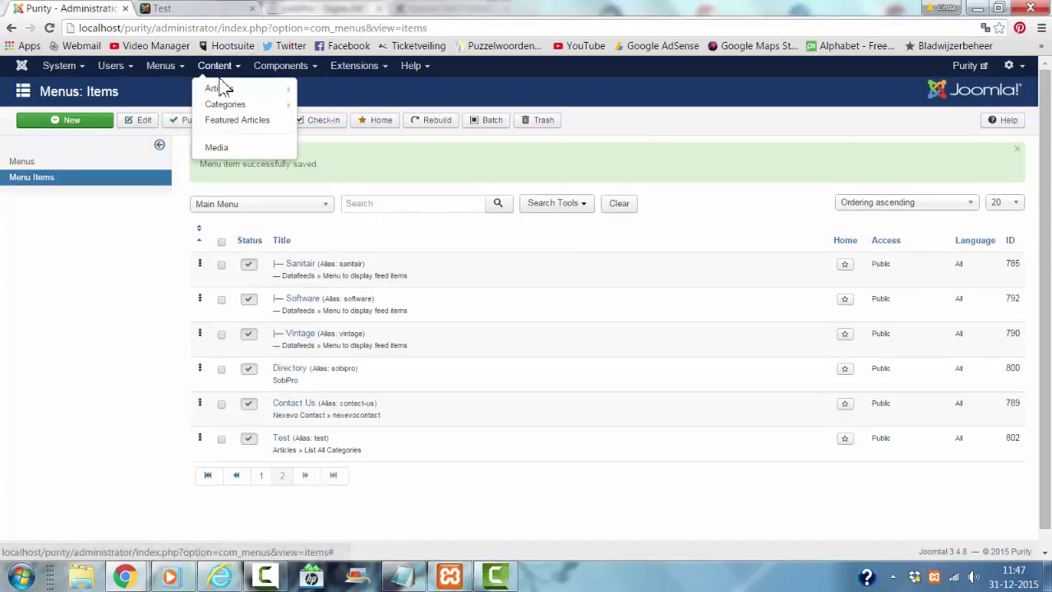
click(220, 89)
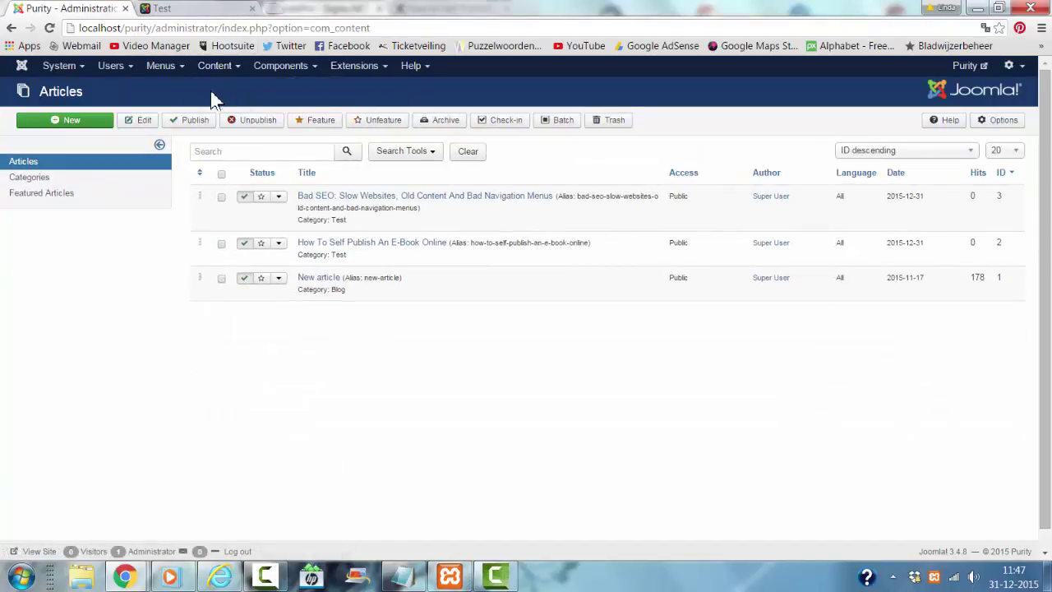
- Set Featured to Yes on the Bad SEO article and save and close it
click(343, 197)
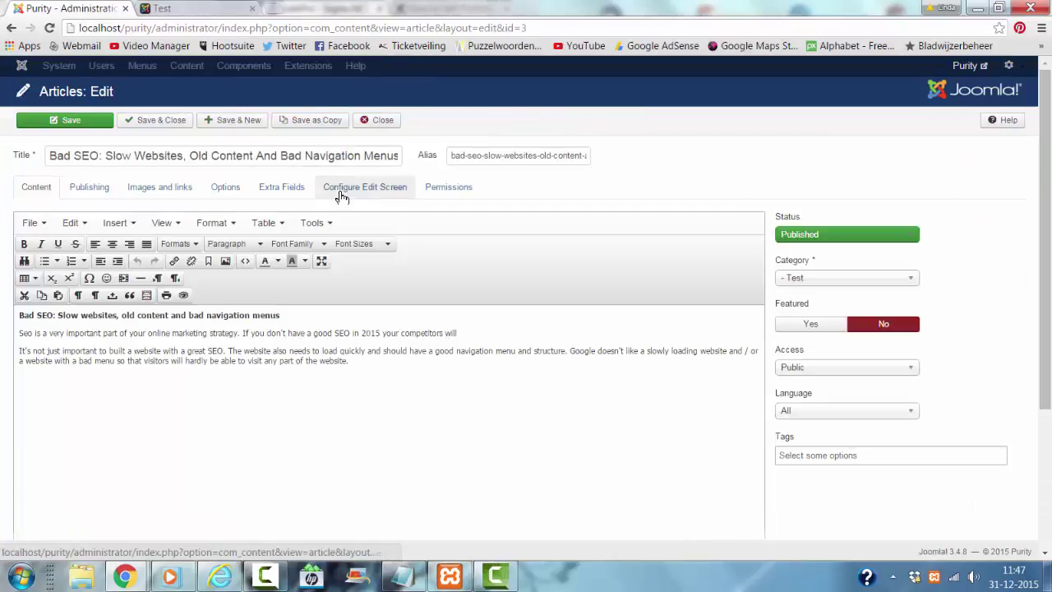
click(820, 329)
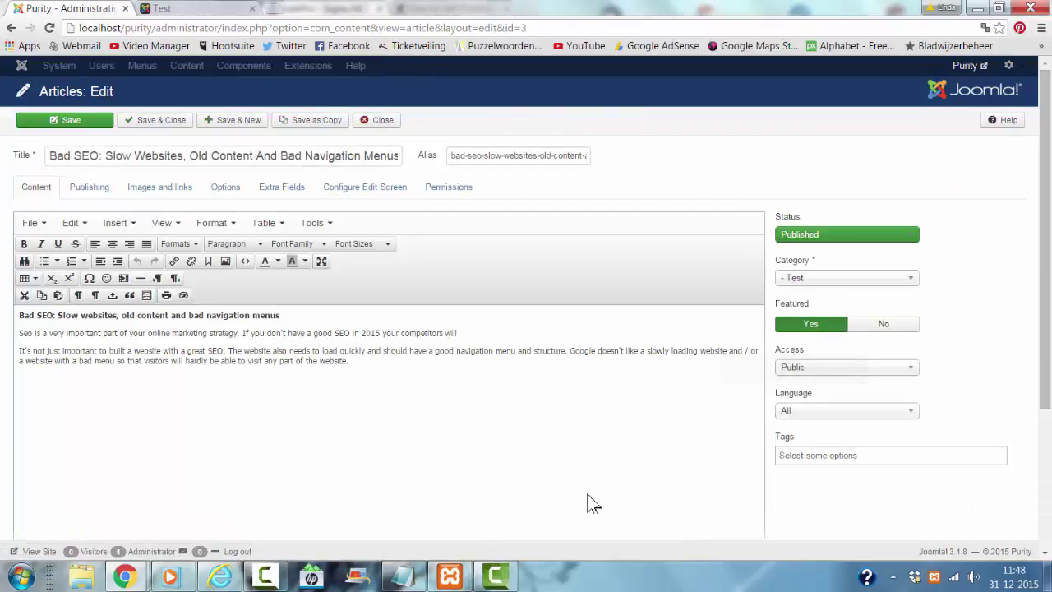
click(182, 121)
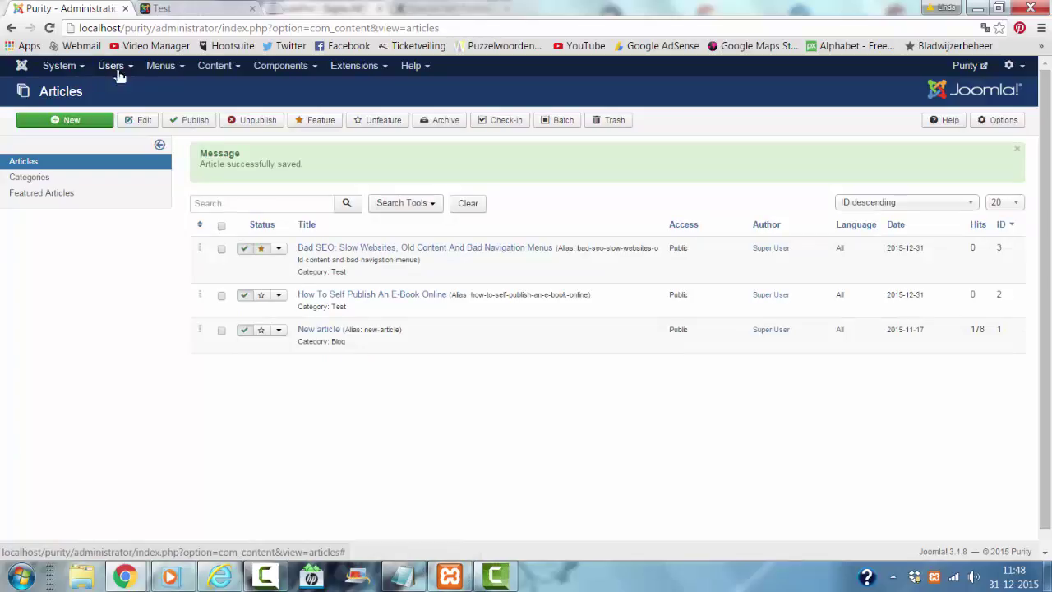
- Open the Test menu item from Menus > Manage and browse its menu item types
click(165, 69)
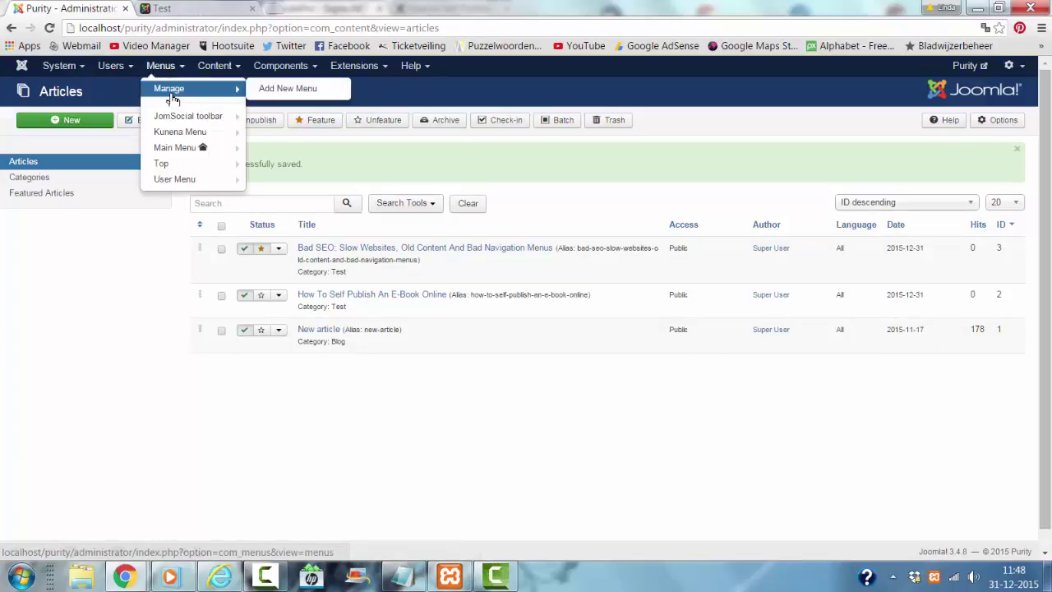
click(171, 91)
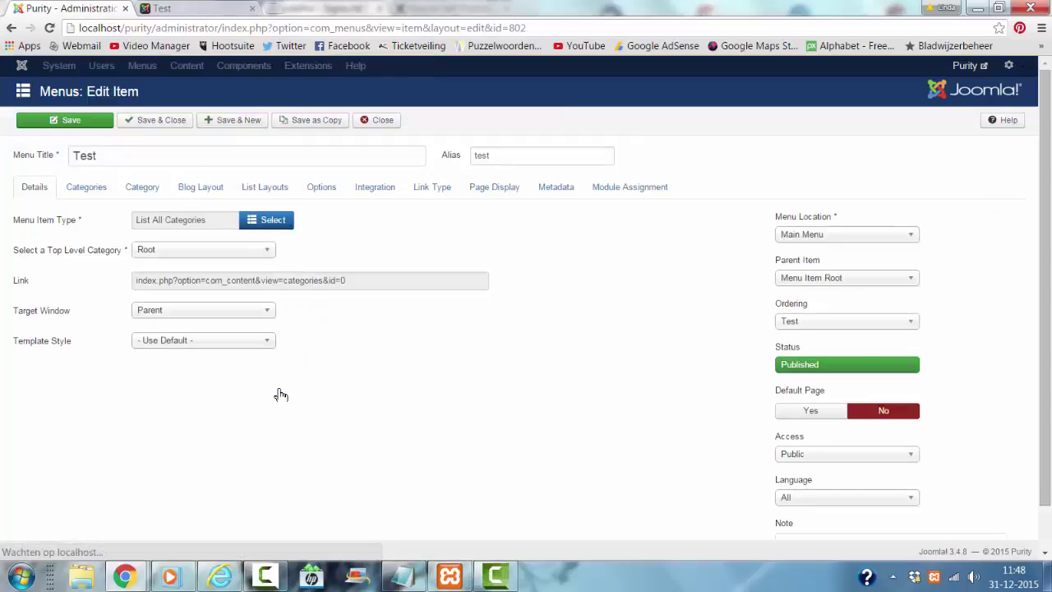
click(271, 219)
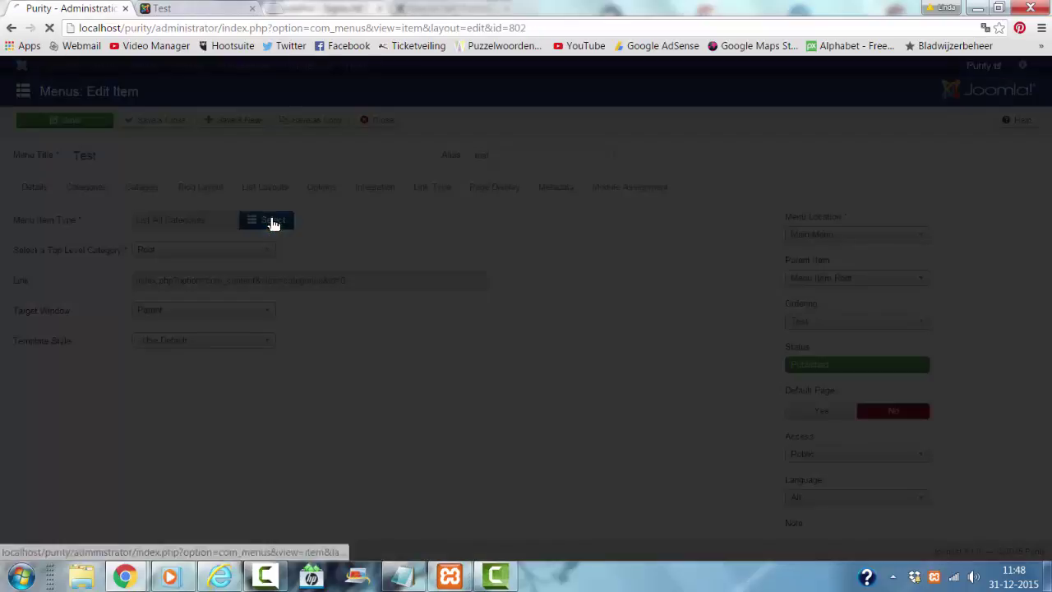
scroll(321, 265, down, 1)
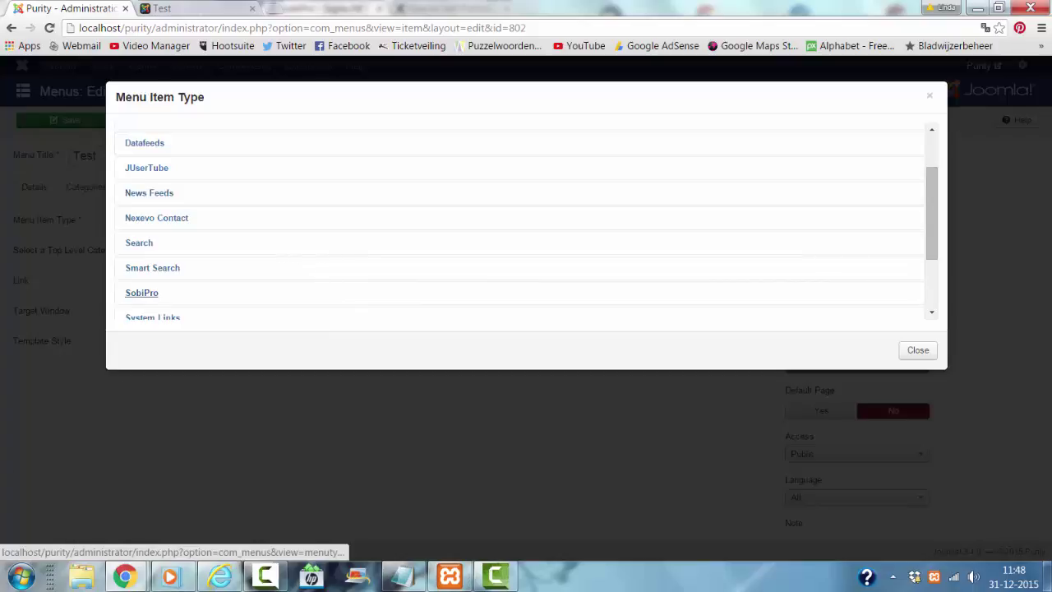
scroll(354, 309, down, 1)
scroll(299, 293, up, 3)
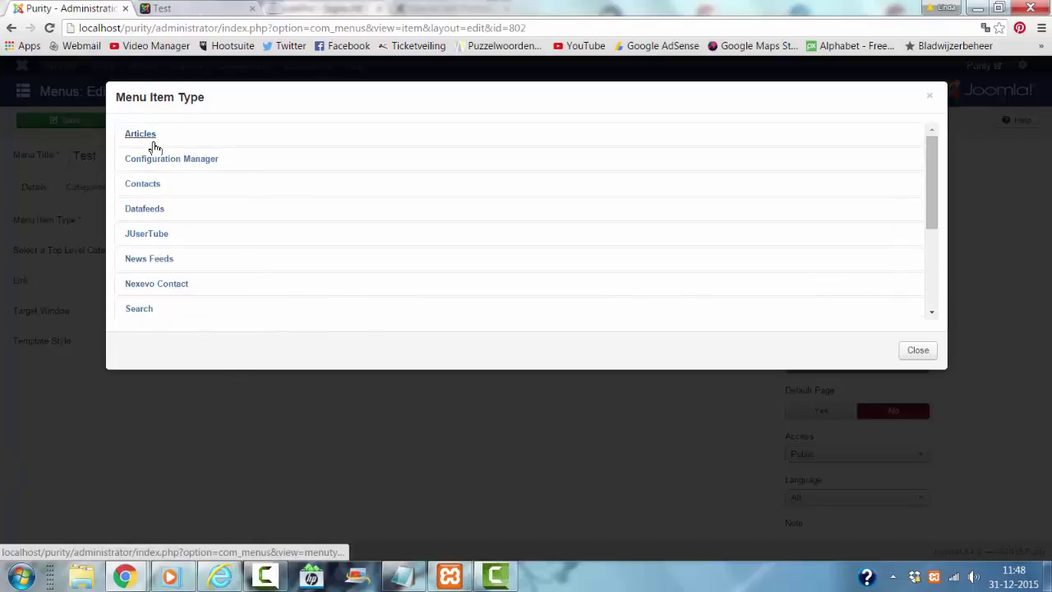
- Pick Articles > Featured Articles as the Test item's type and save it
click(148, 138)
scroll(188, 207, down, 1)
scroll(193, 214, down, 1)
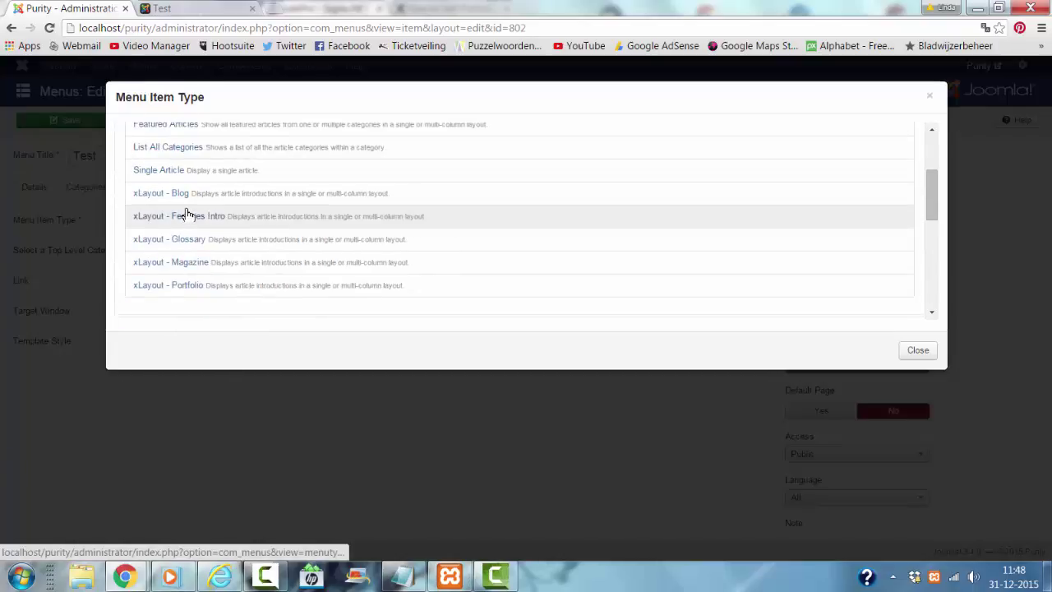
scroll(183, 199, up, 1)
scroll(179, 195, up, 1)
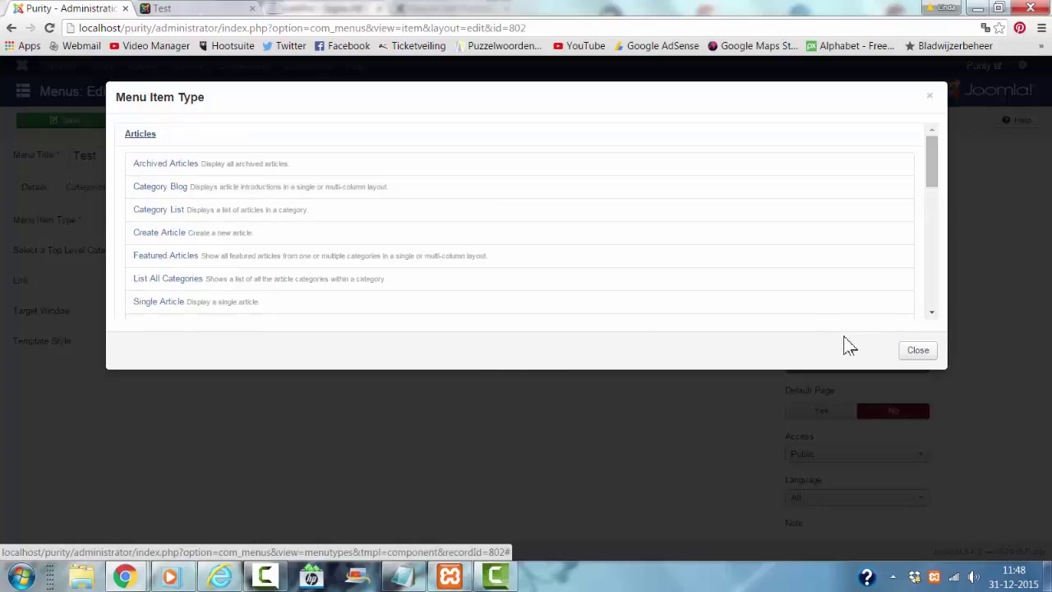
scroll(929, 322, down, 1)
scroll(928, 322, down, 1)
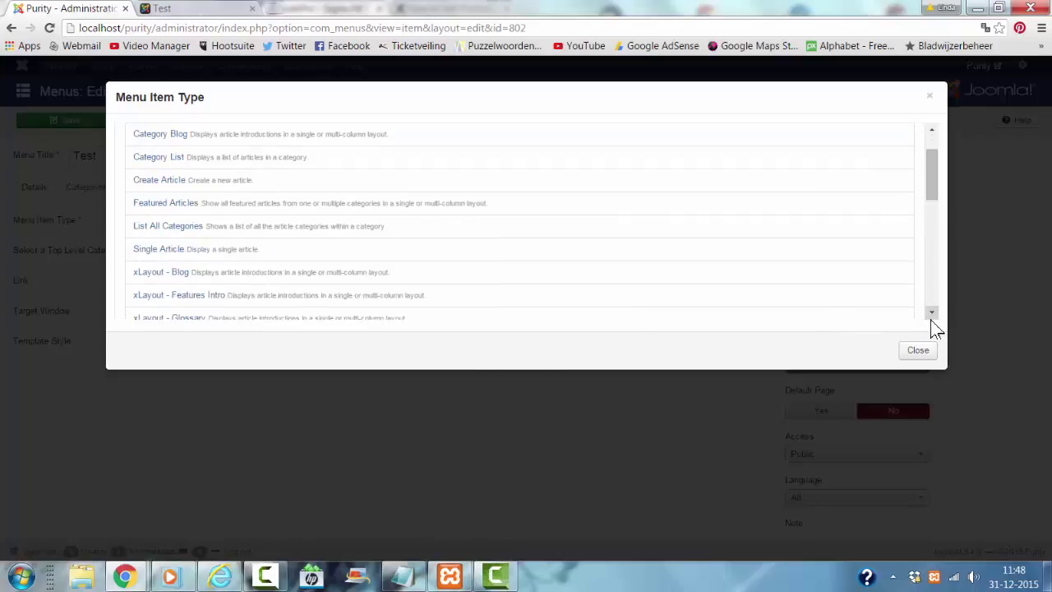
click(173, 215)
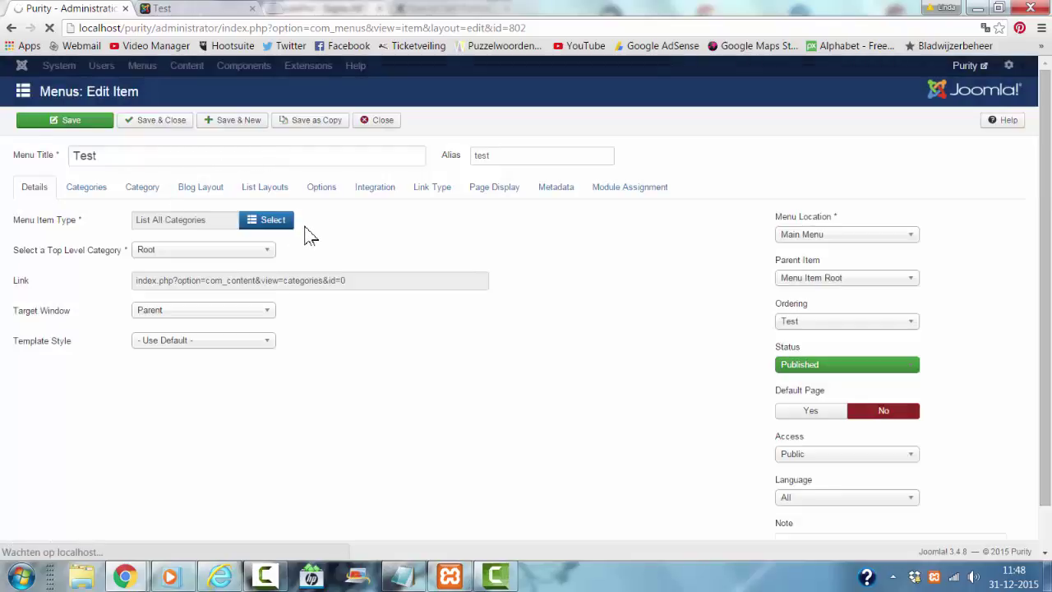
click(270, 218)
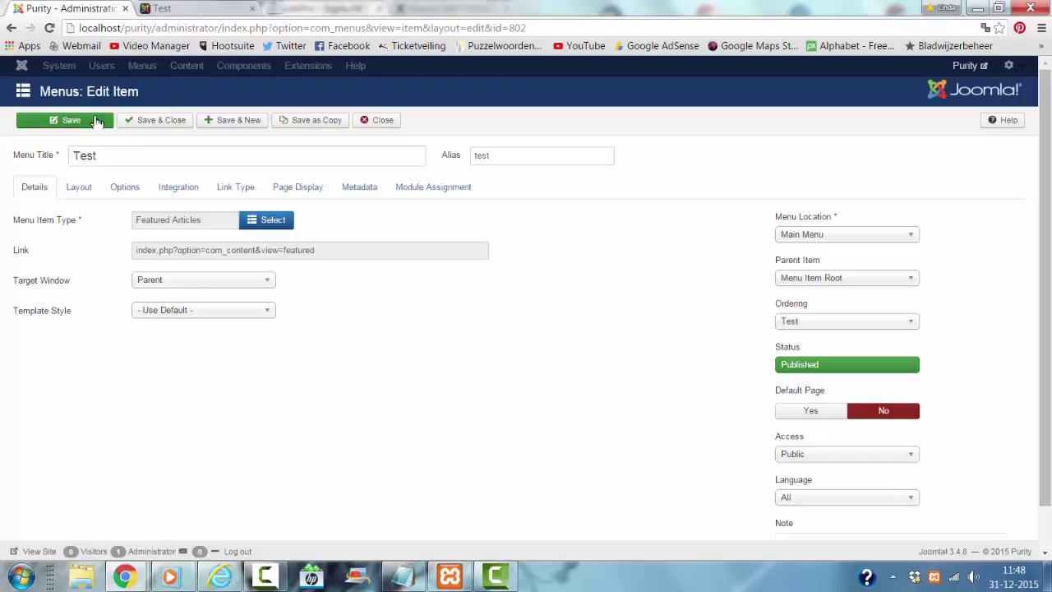
click(95, 122)
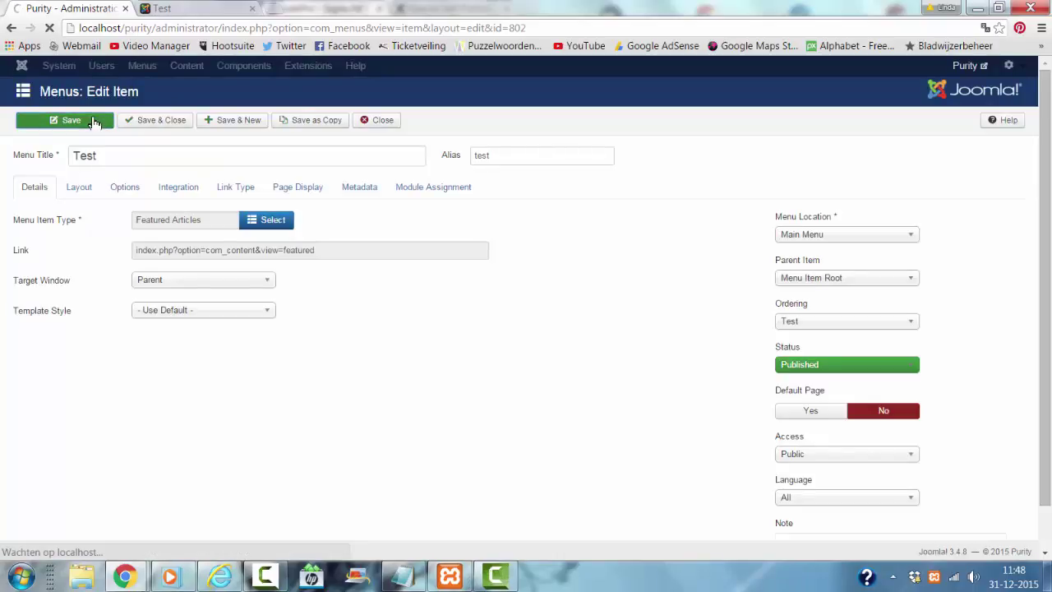
- Reload the site's Test page to show only the featured Bad SEO article, then return to the admin editor
click(170, 9)
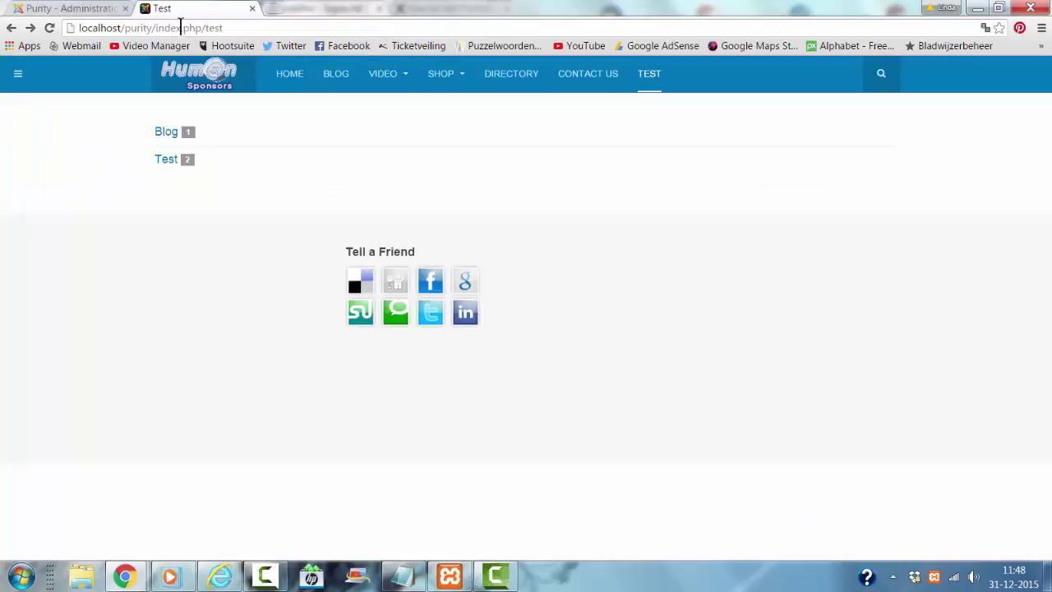
click(180, 27)
key(Return)
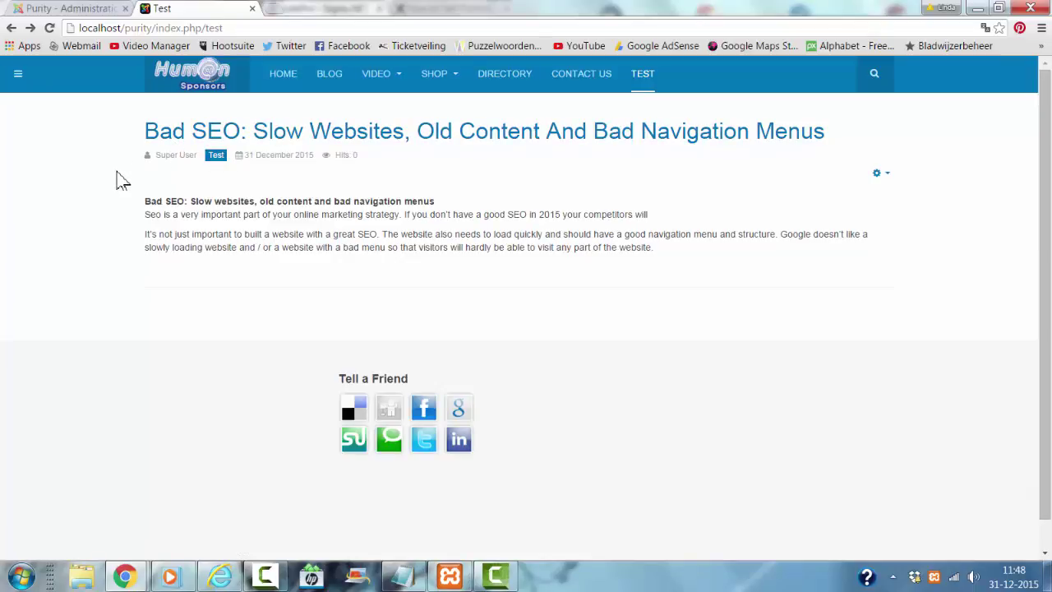
click(91, 9)
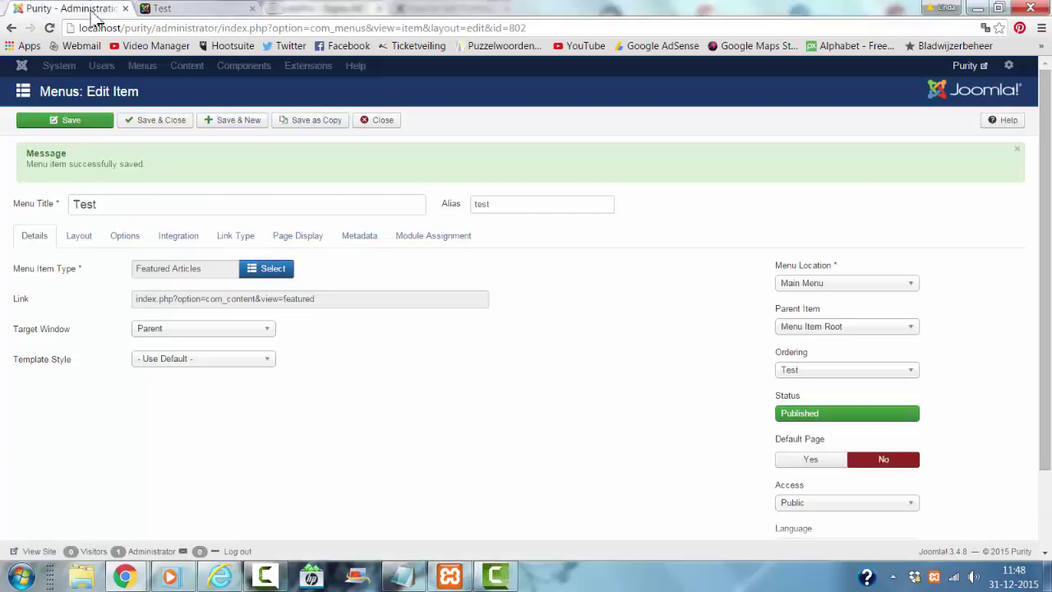